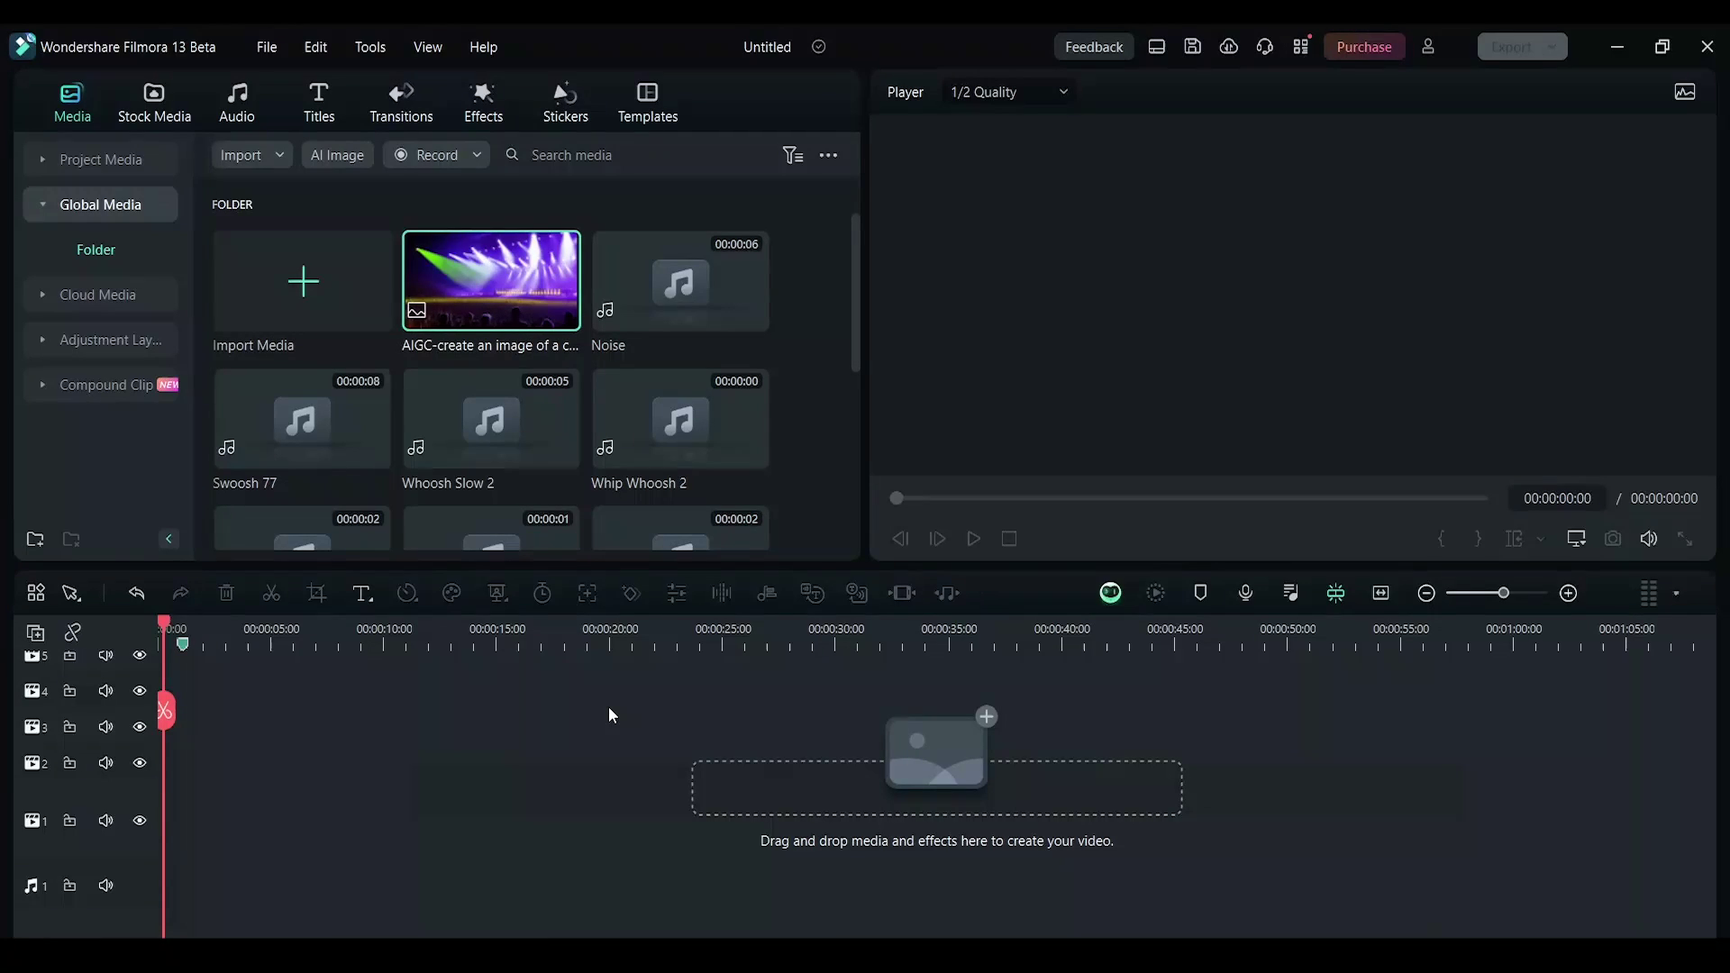
# Launch the AI Music Generator from the Audio library's AI Music tool.
pyautogui.click(245, 106)
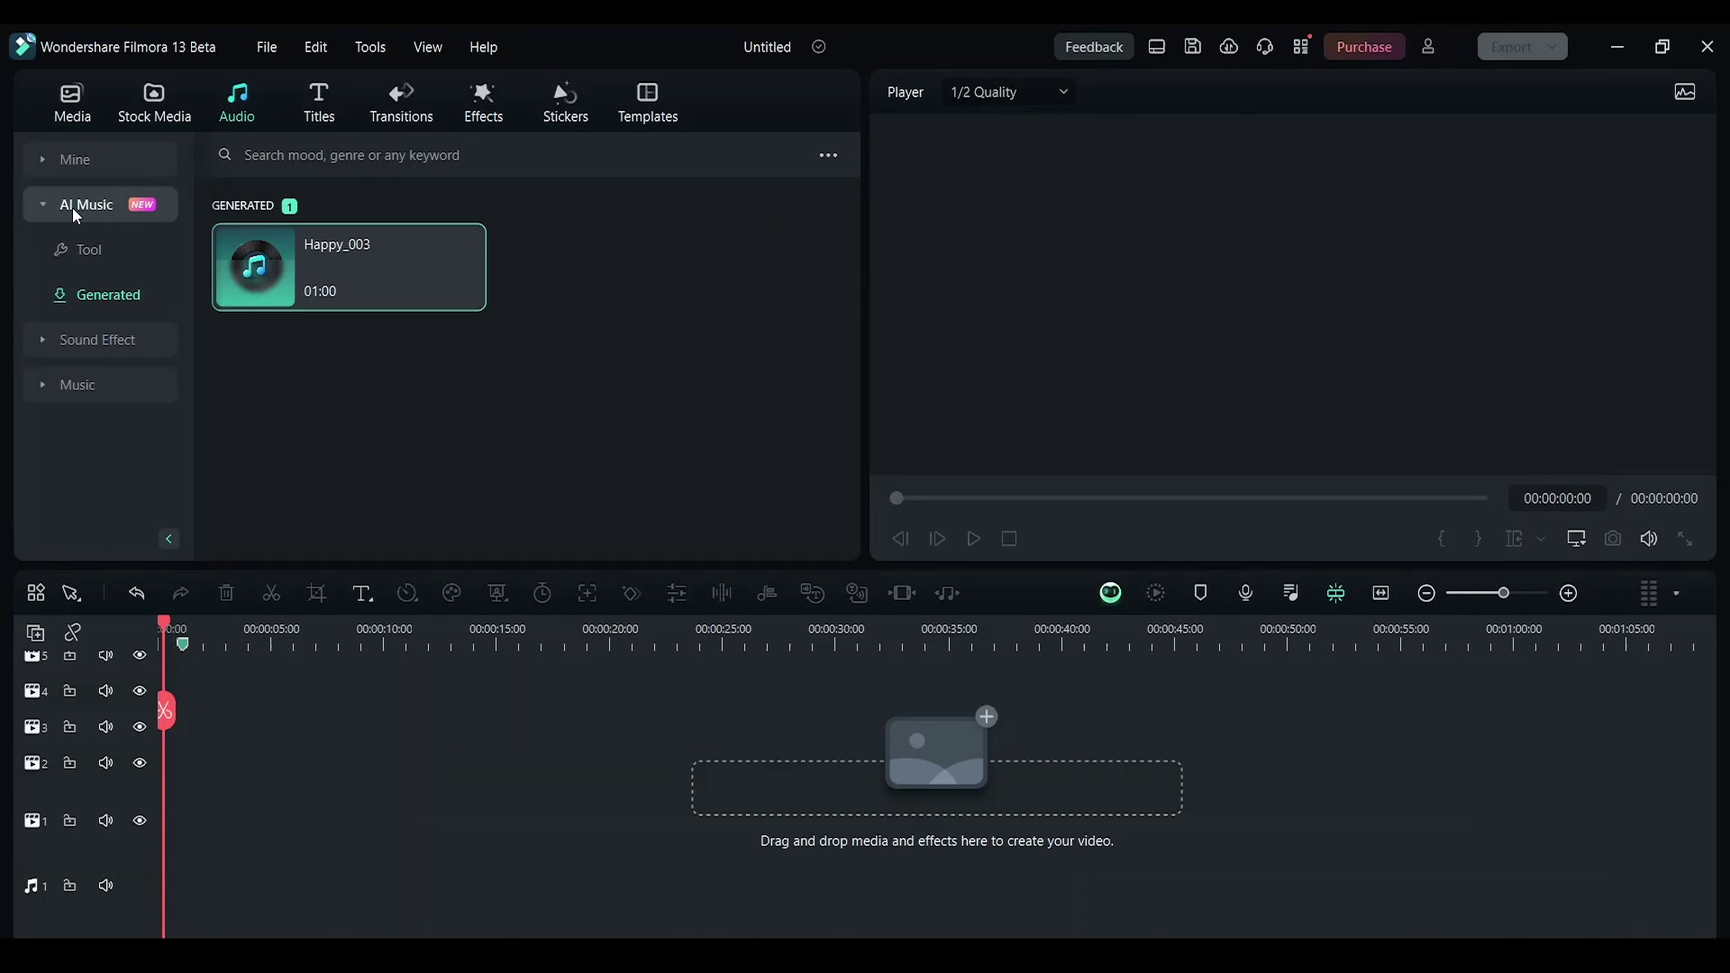
pyautogui.click(74, 213)
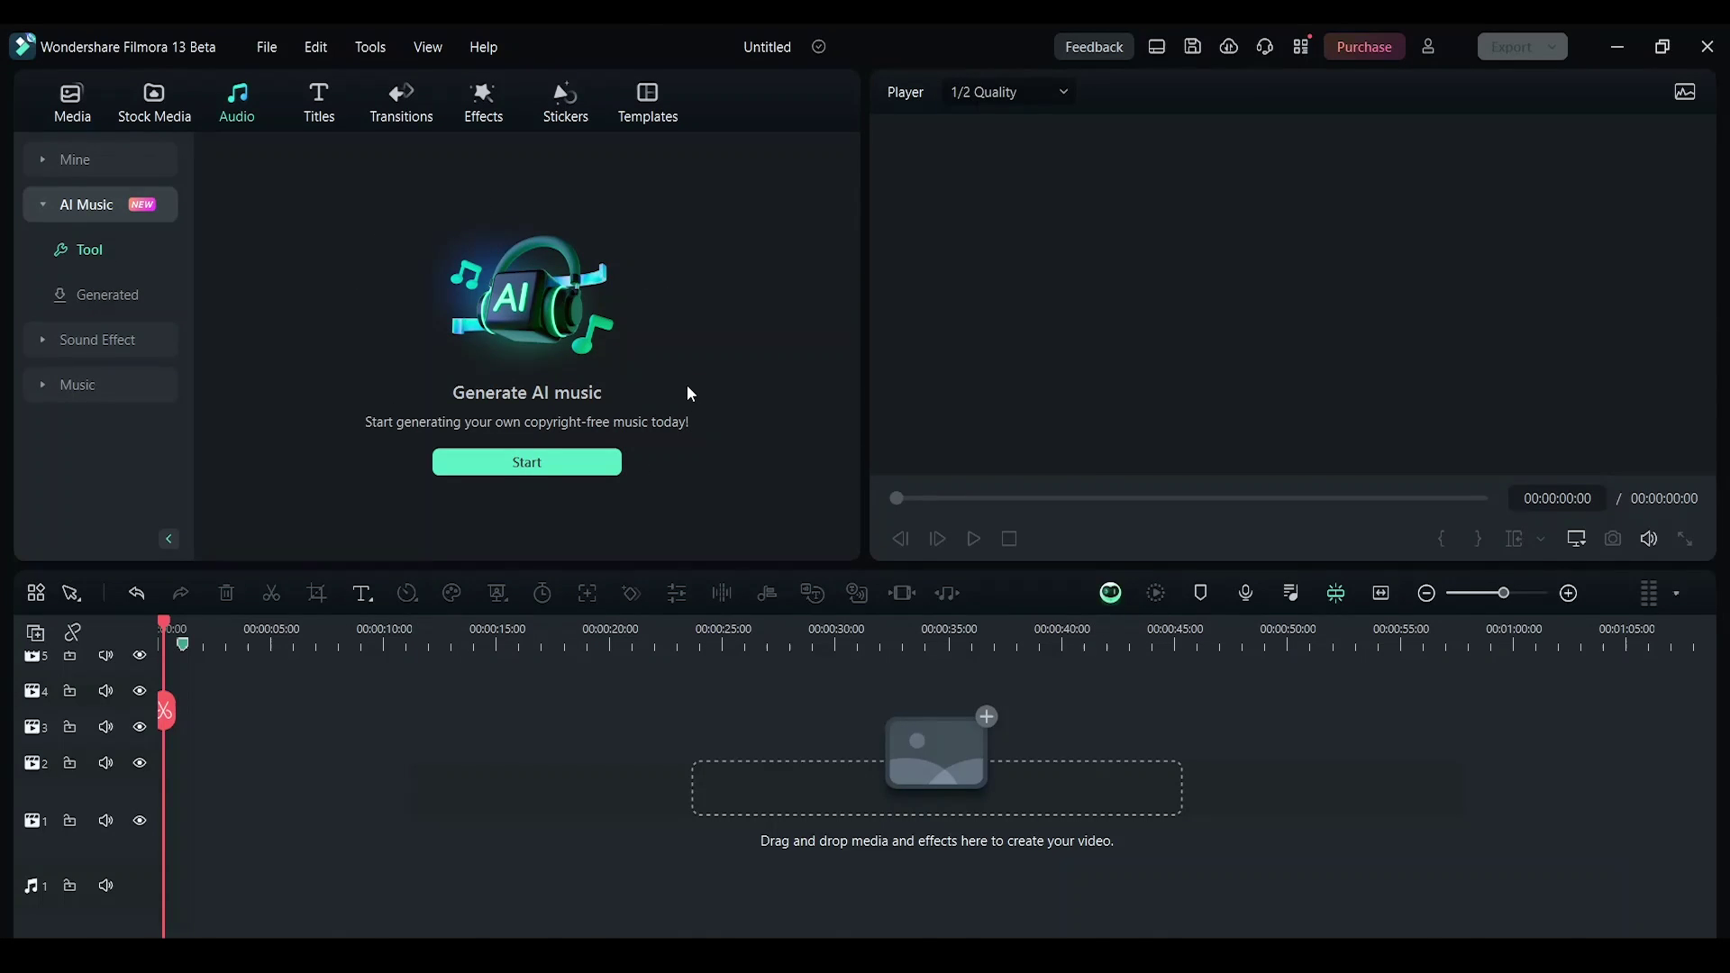
pyautogui.click(534, 467)
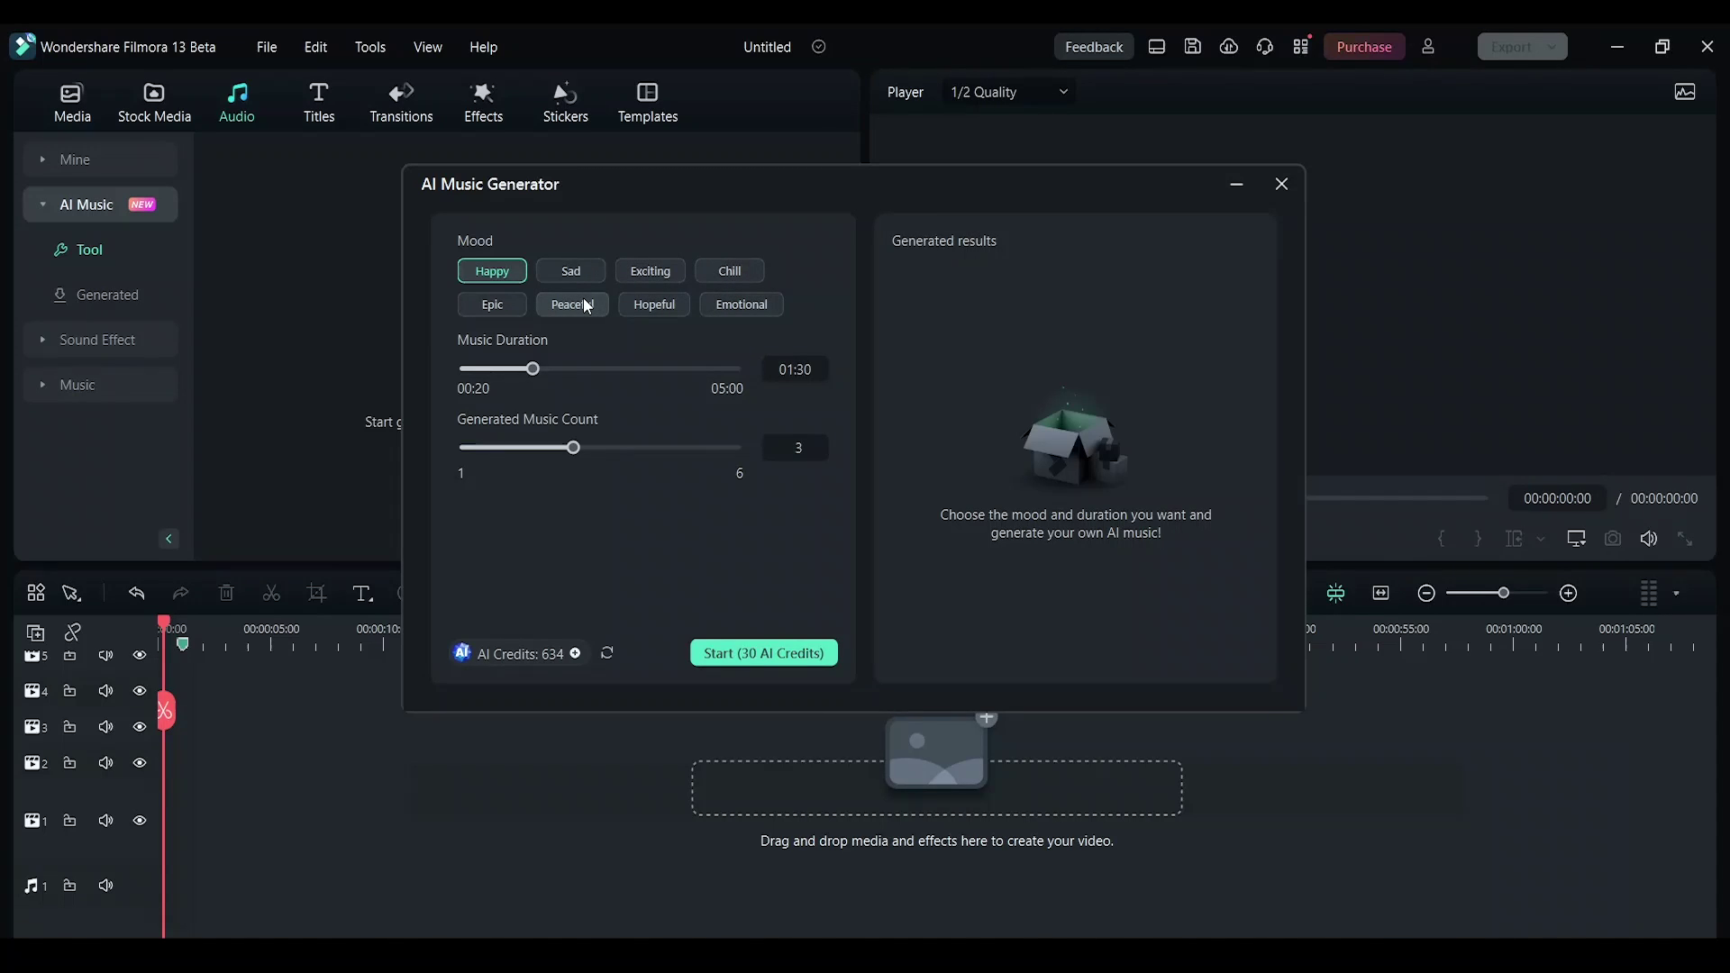
# Generate four Exciting-mood tracks with a 01:02 duration.
pyautogui.click(637, 269)
pyautogui.moveTo(595, 368); pyautogui.dragTo(505, 368)
pyautogui.click(626, 448)
pyautogui.click(768, 660)
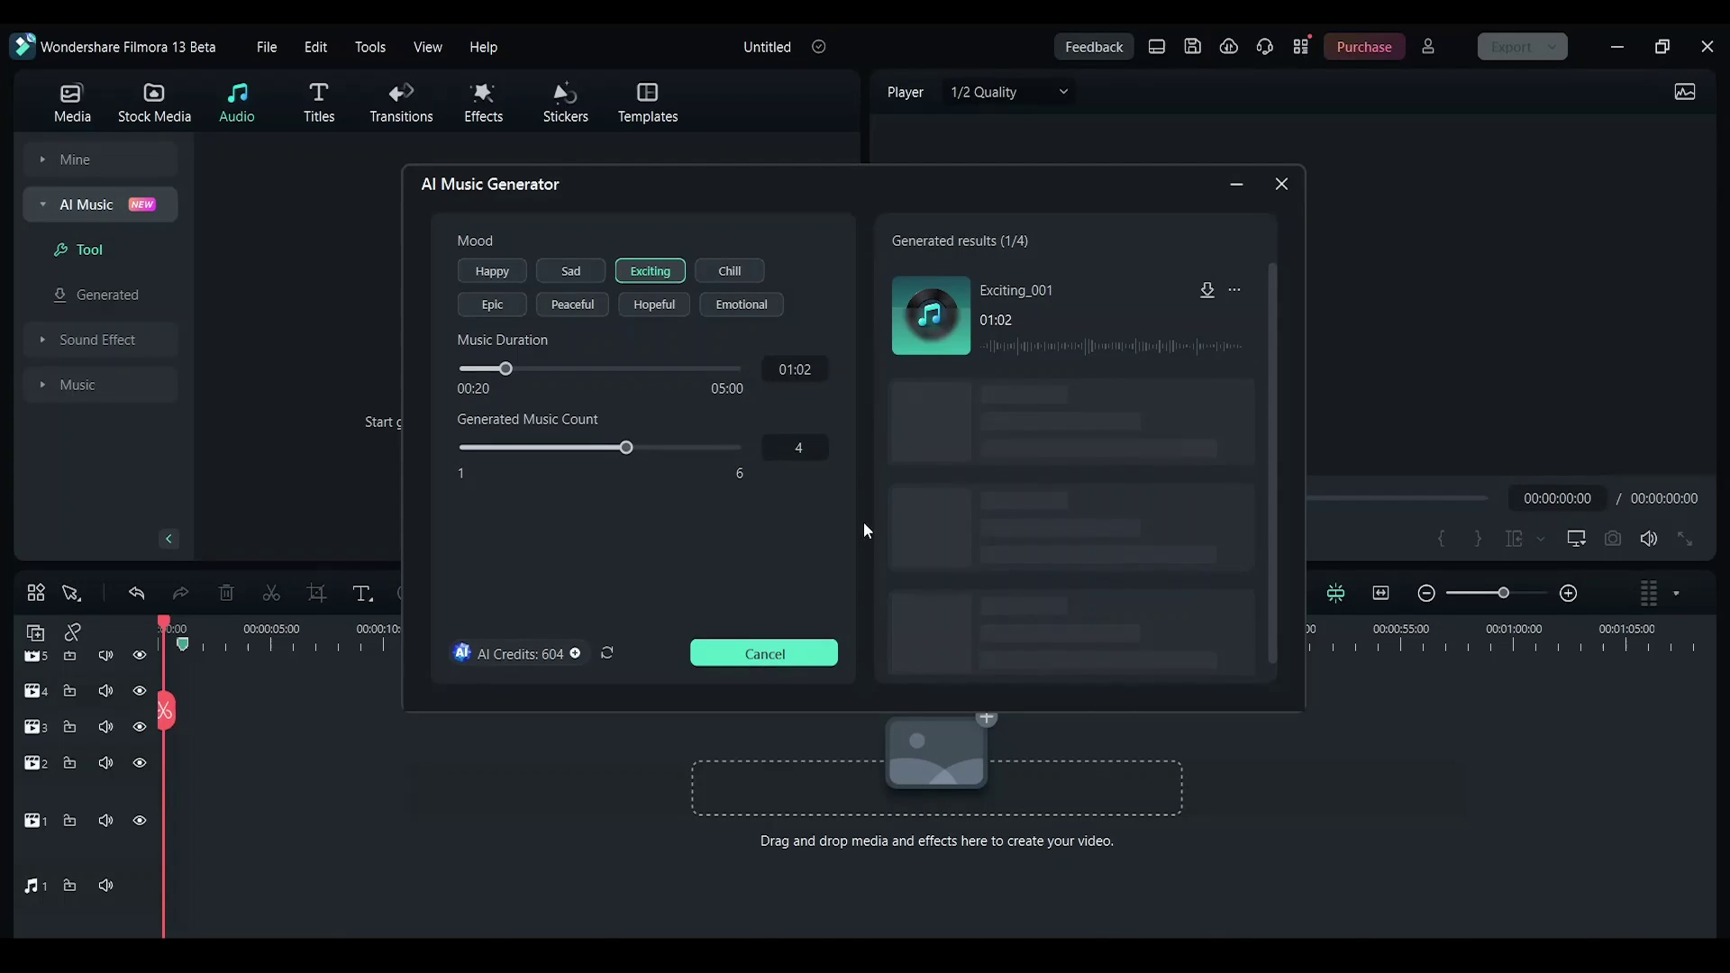
# Preview Exciting_001 through Exciting_004 and download Exciting_001.
pyautogui.click(932, 325)
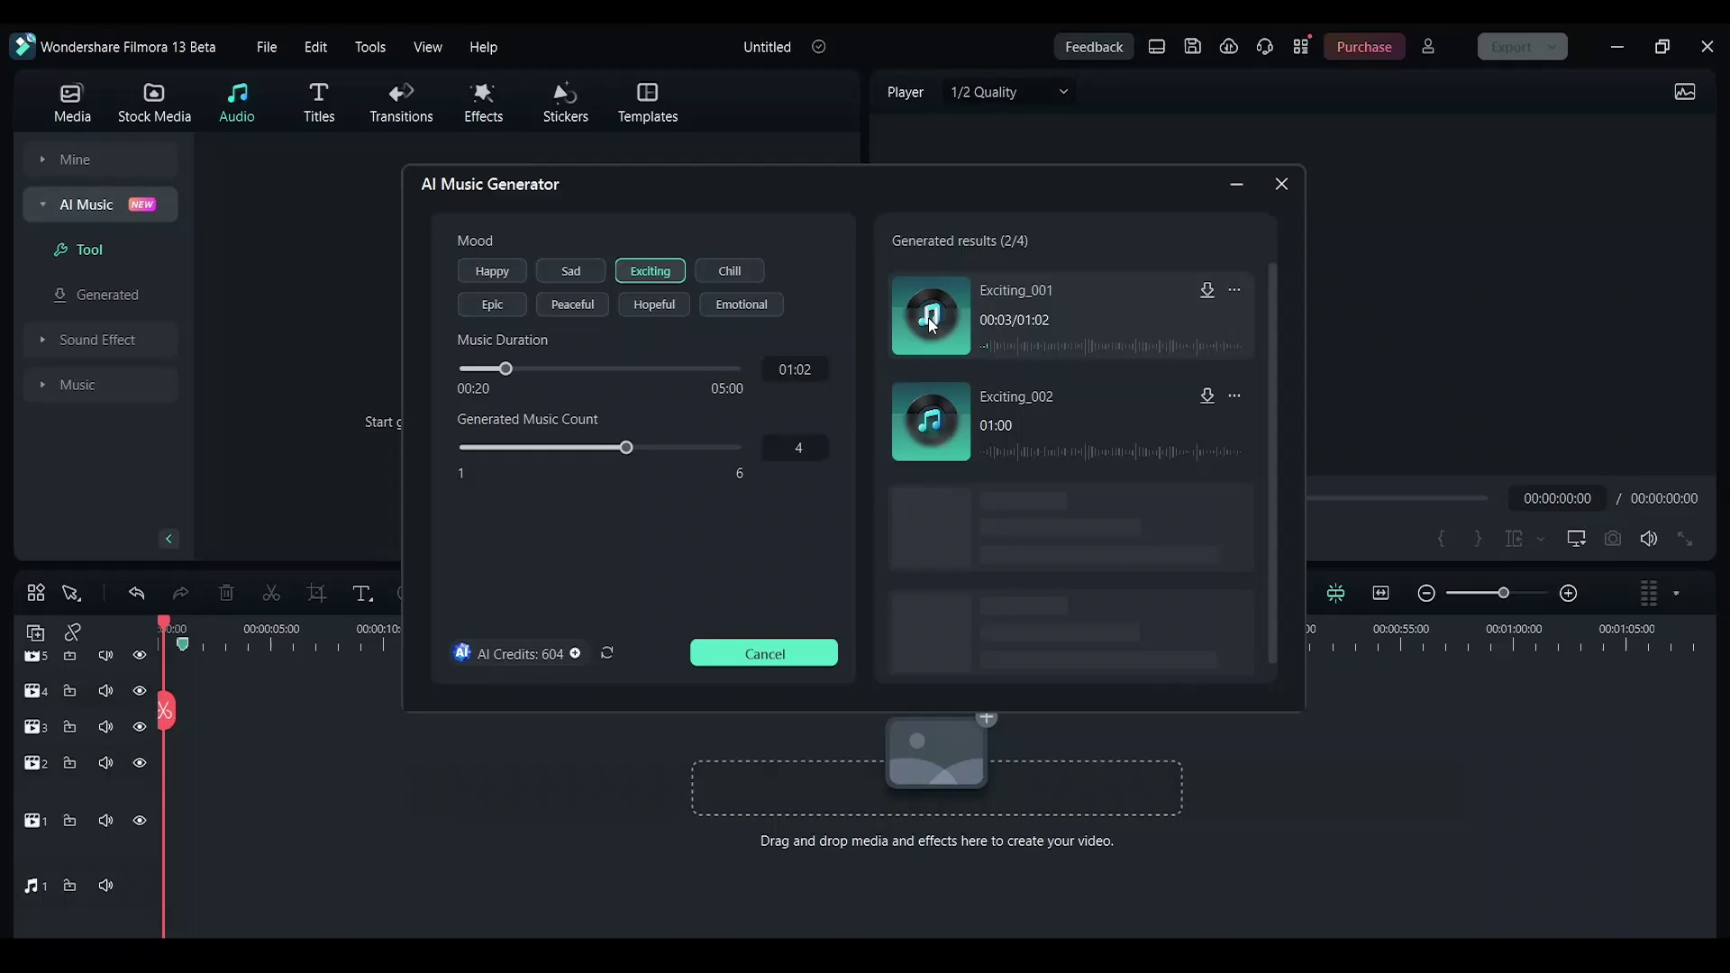
pyautogui.click(935, 424)
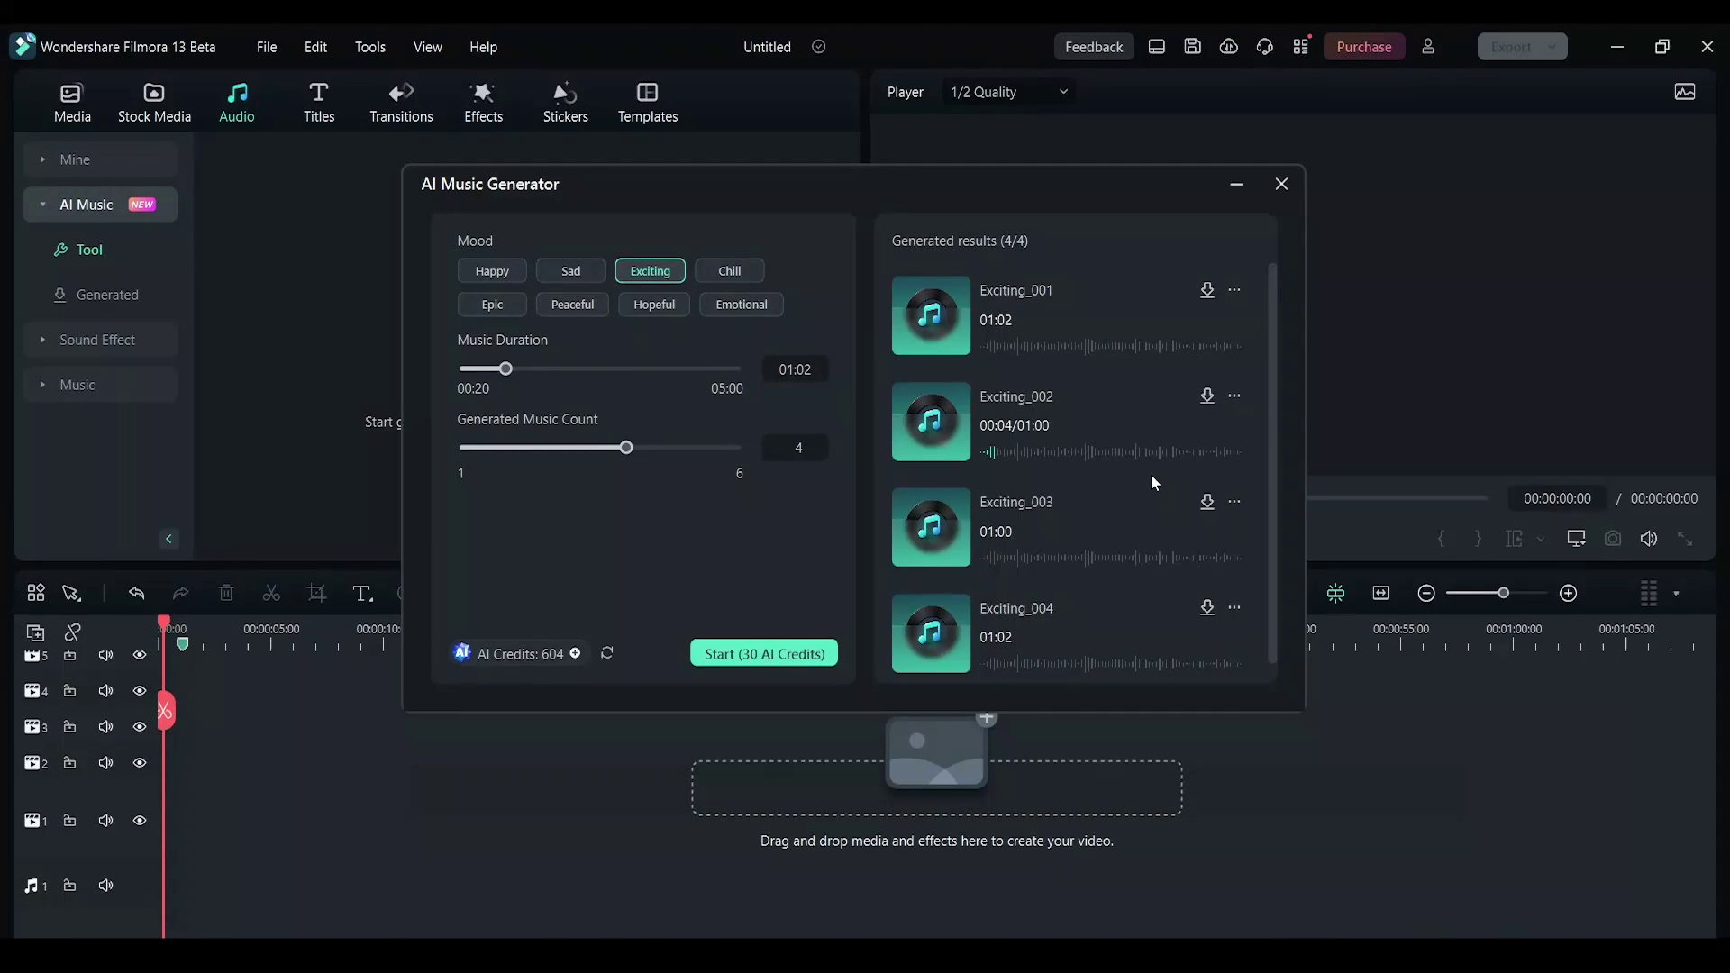
pyautogui.click(1113, 450)
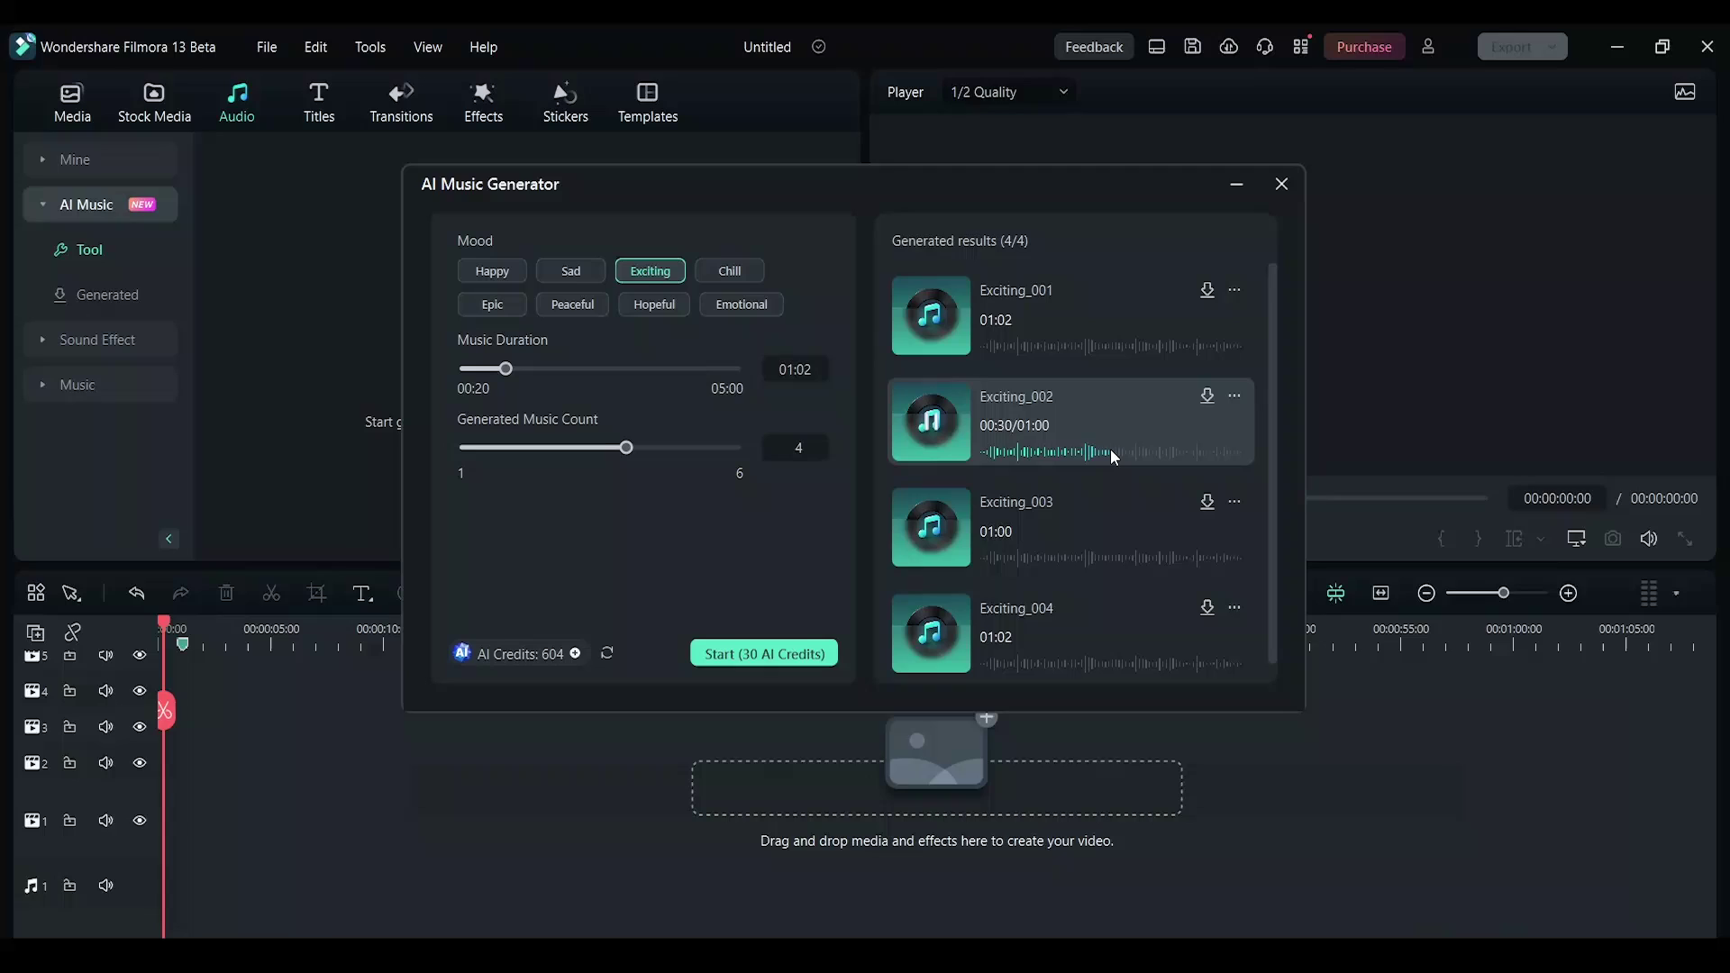
pyautogui.click(939, 423)
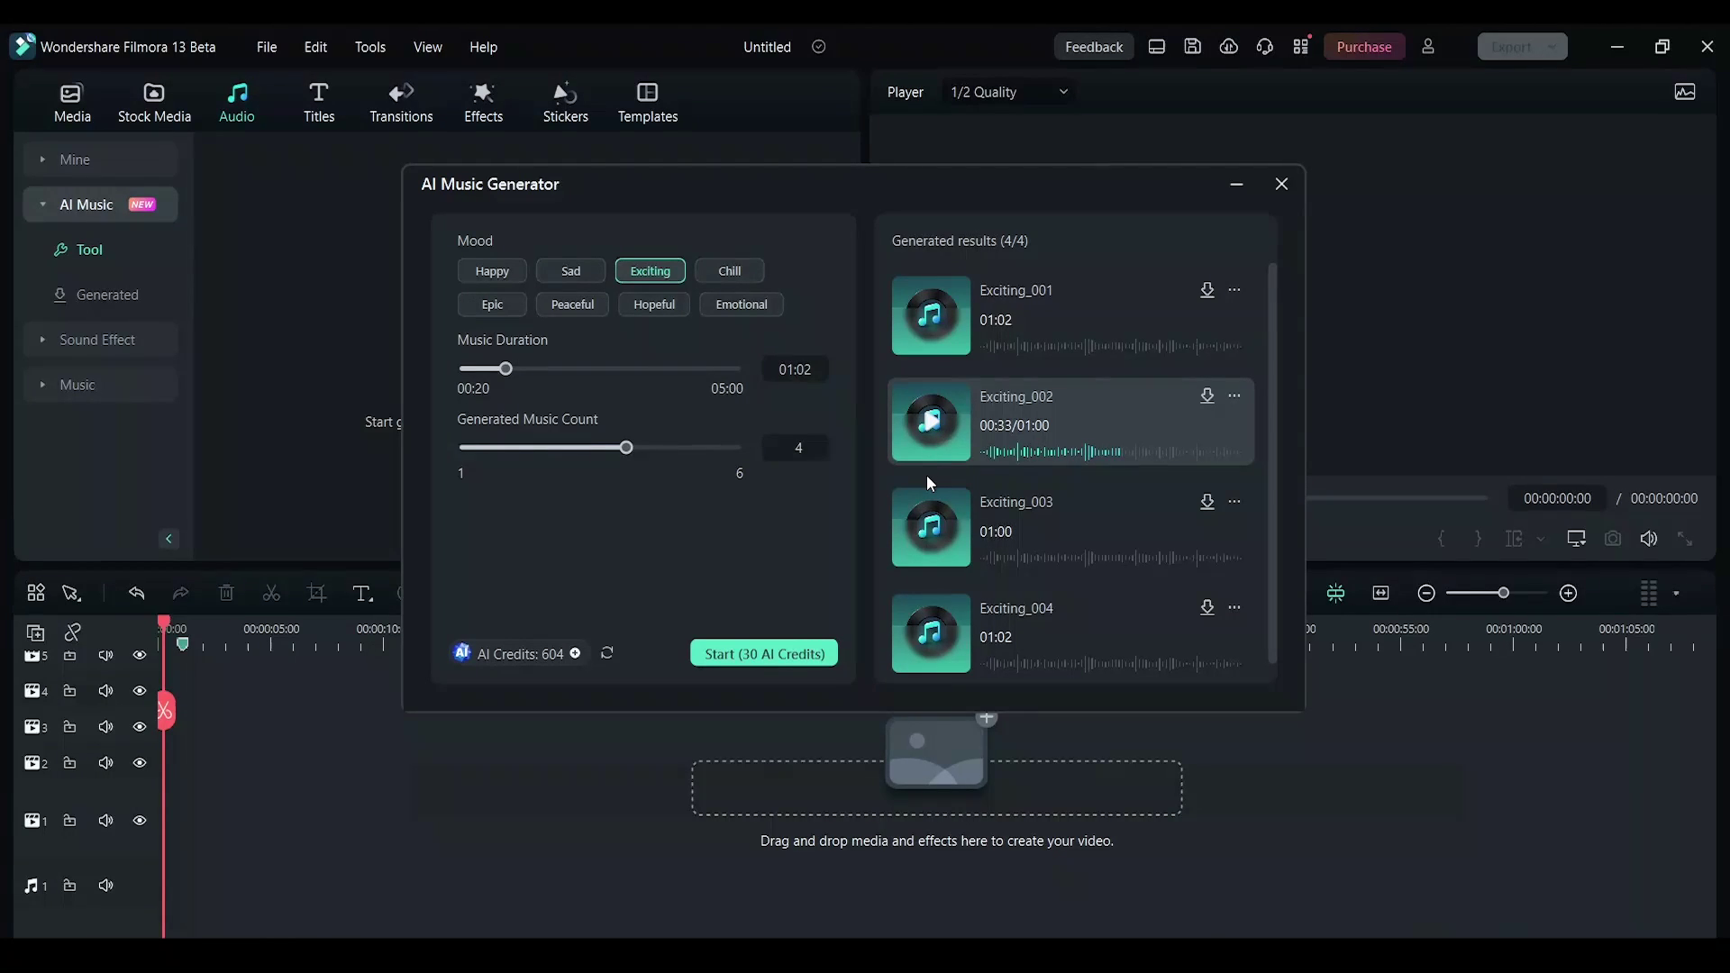
pyautogui.click(931, 539)
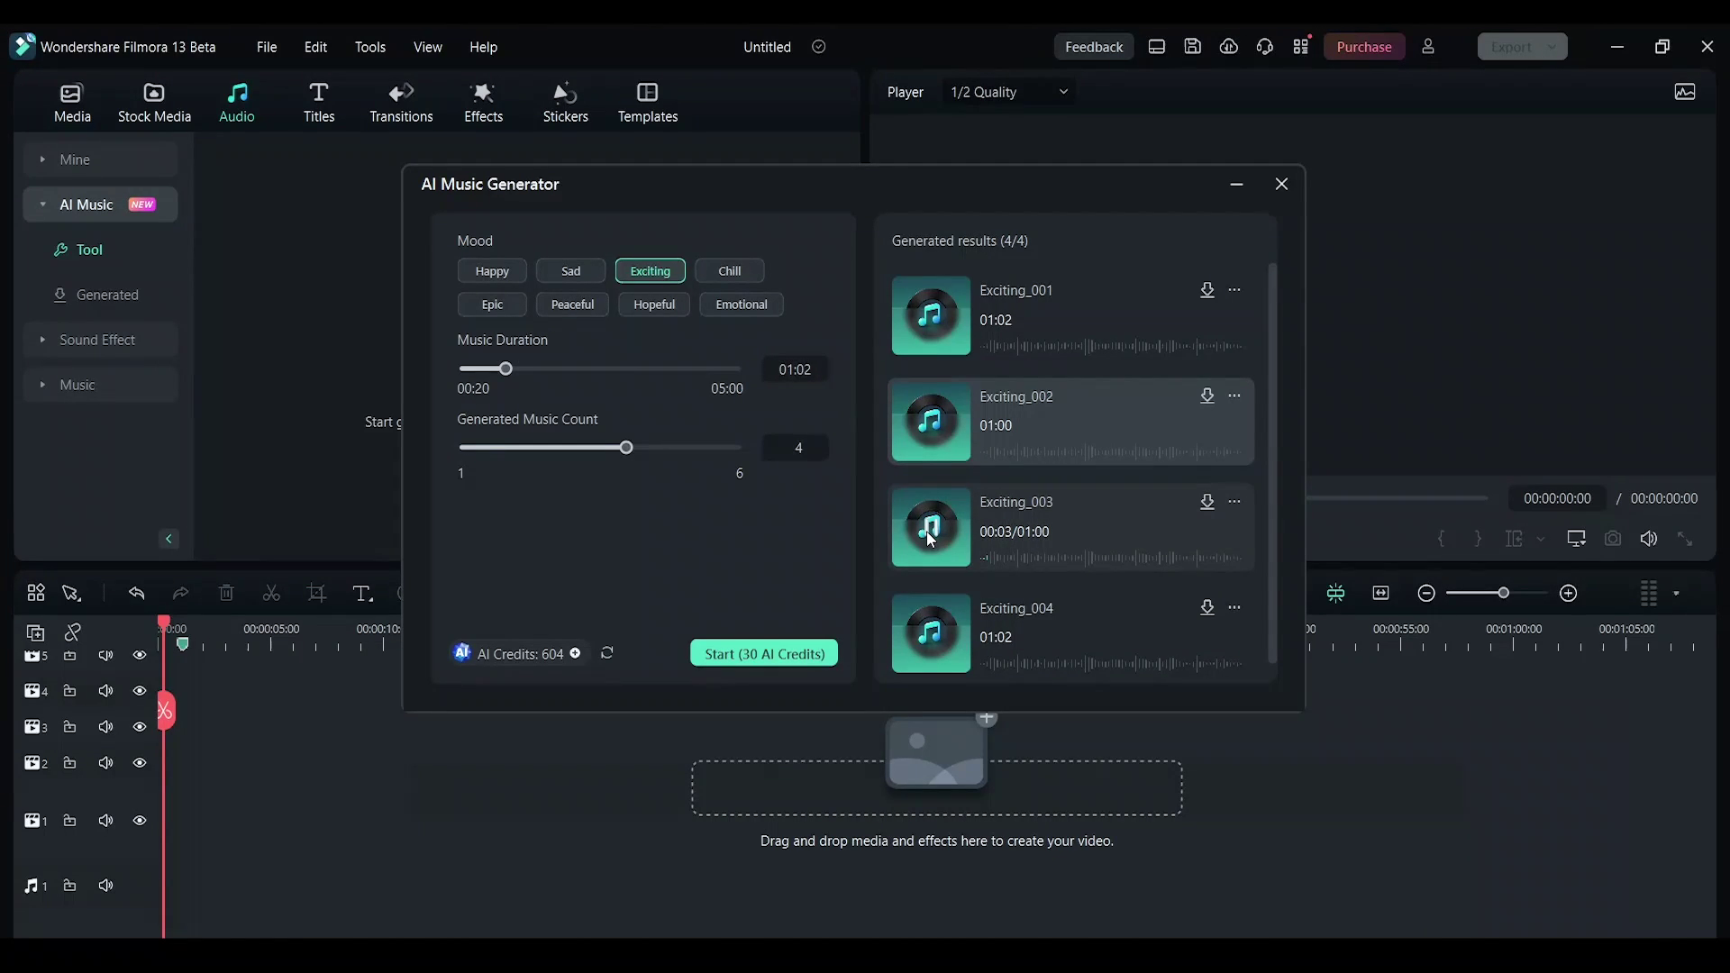
pyautogui.click(933, 630)
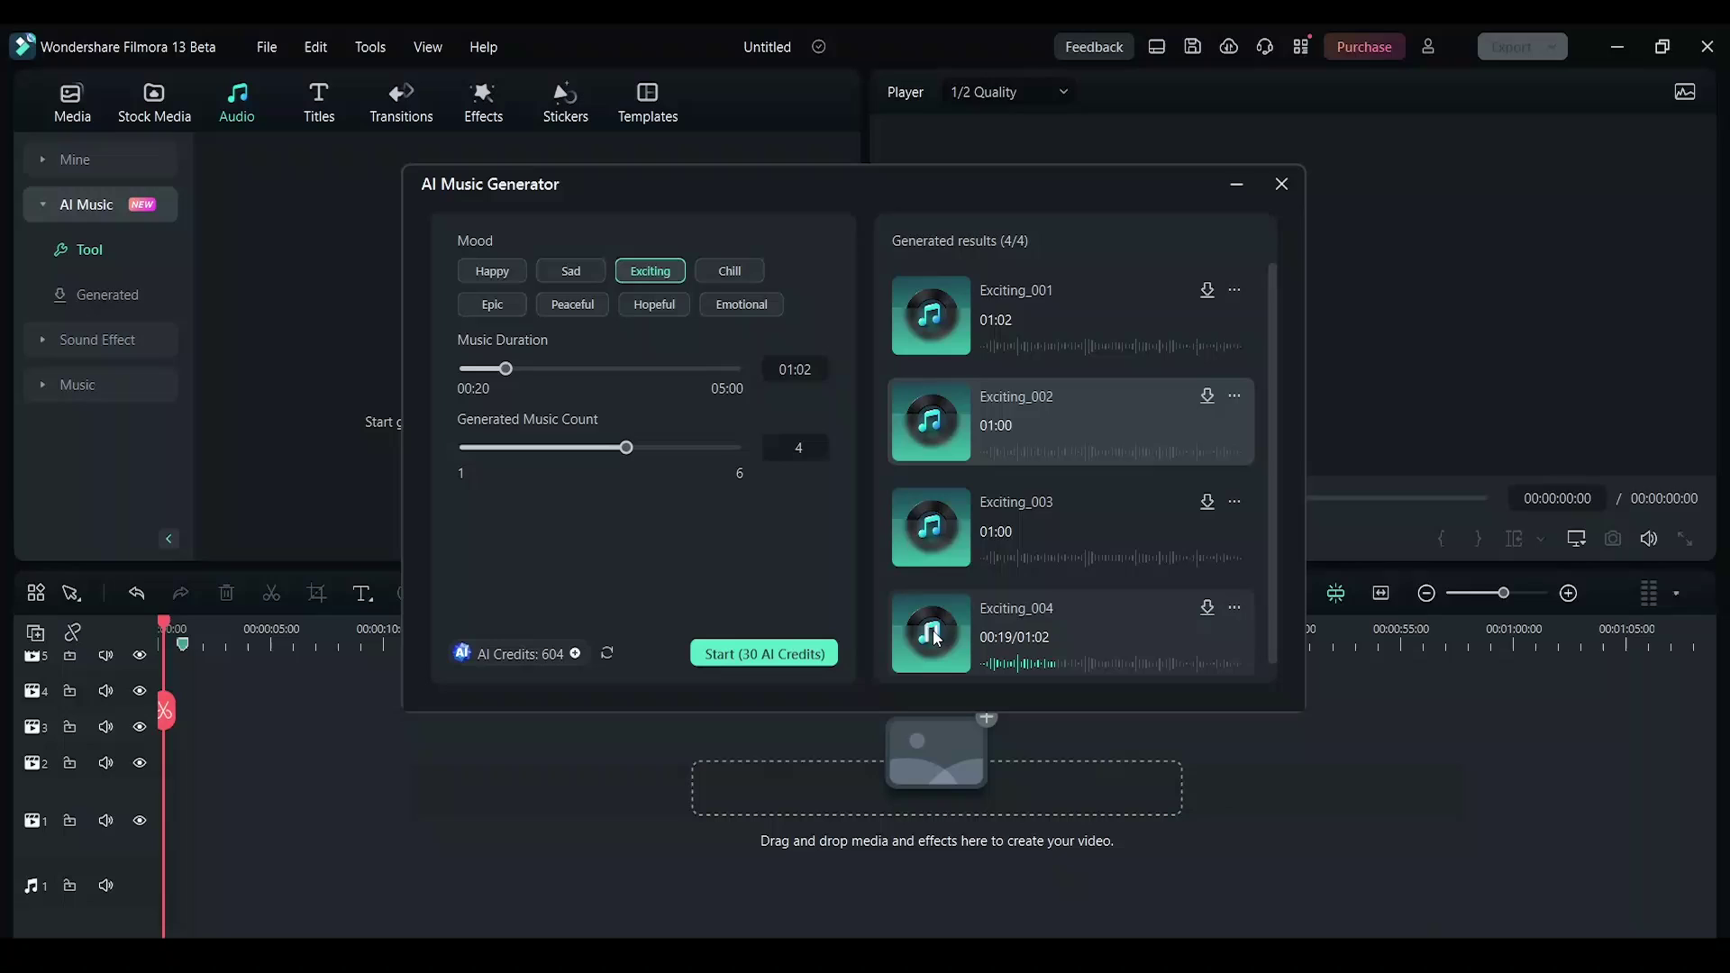
pyautogui.click(1208, 289)
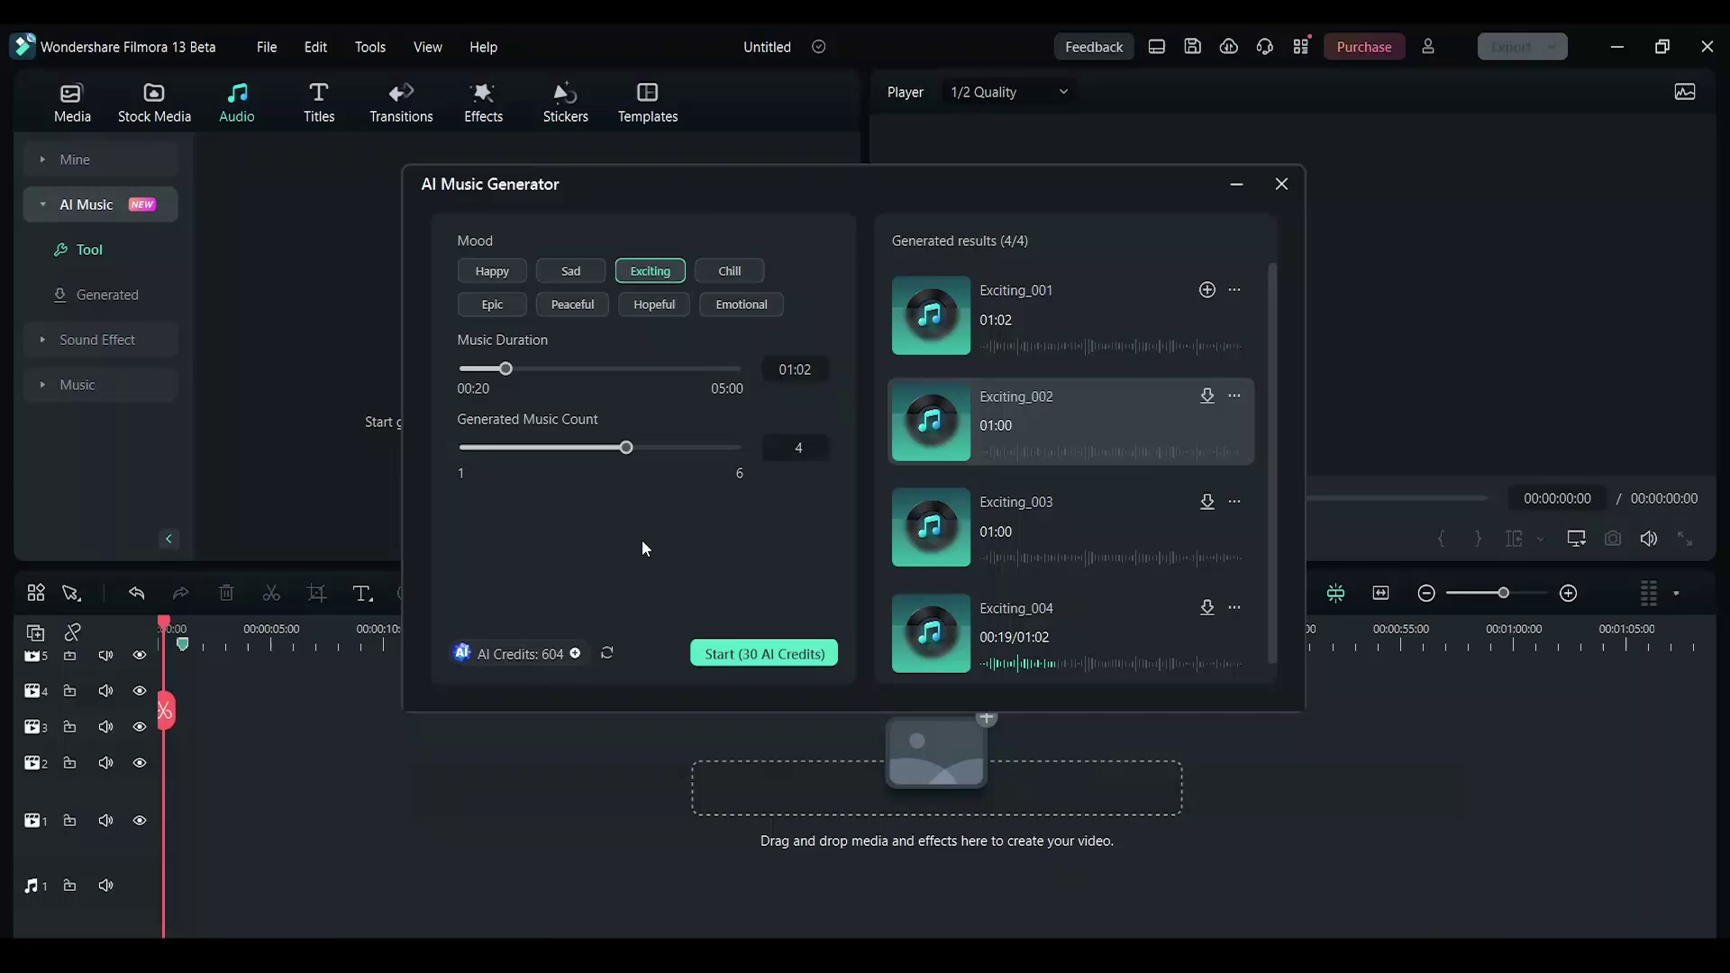
# Generate and preview four Chill tracks, download Chill_003, then close the generator.
pyautogui.click(933, 306)
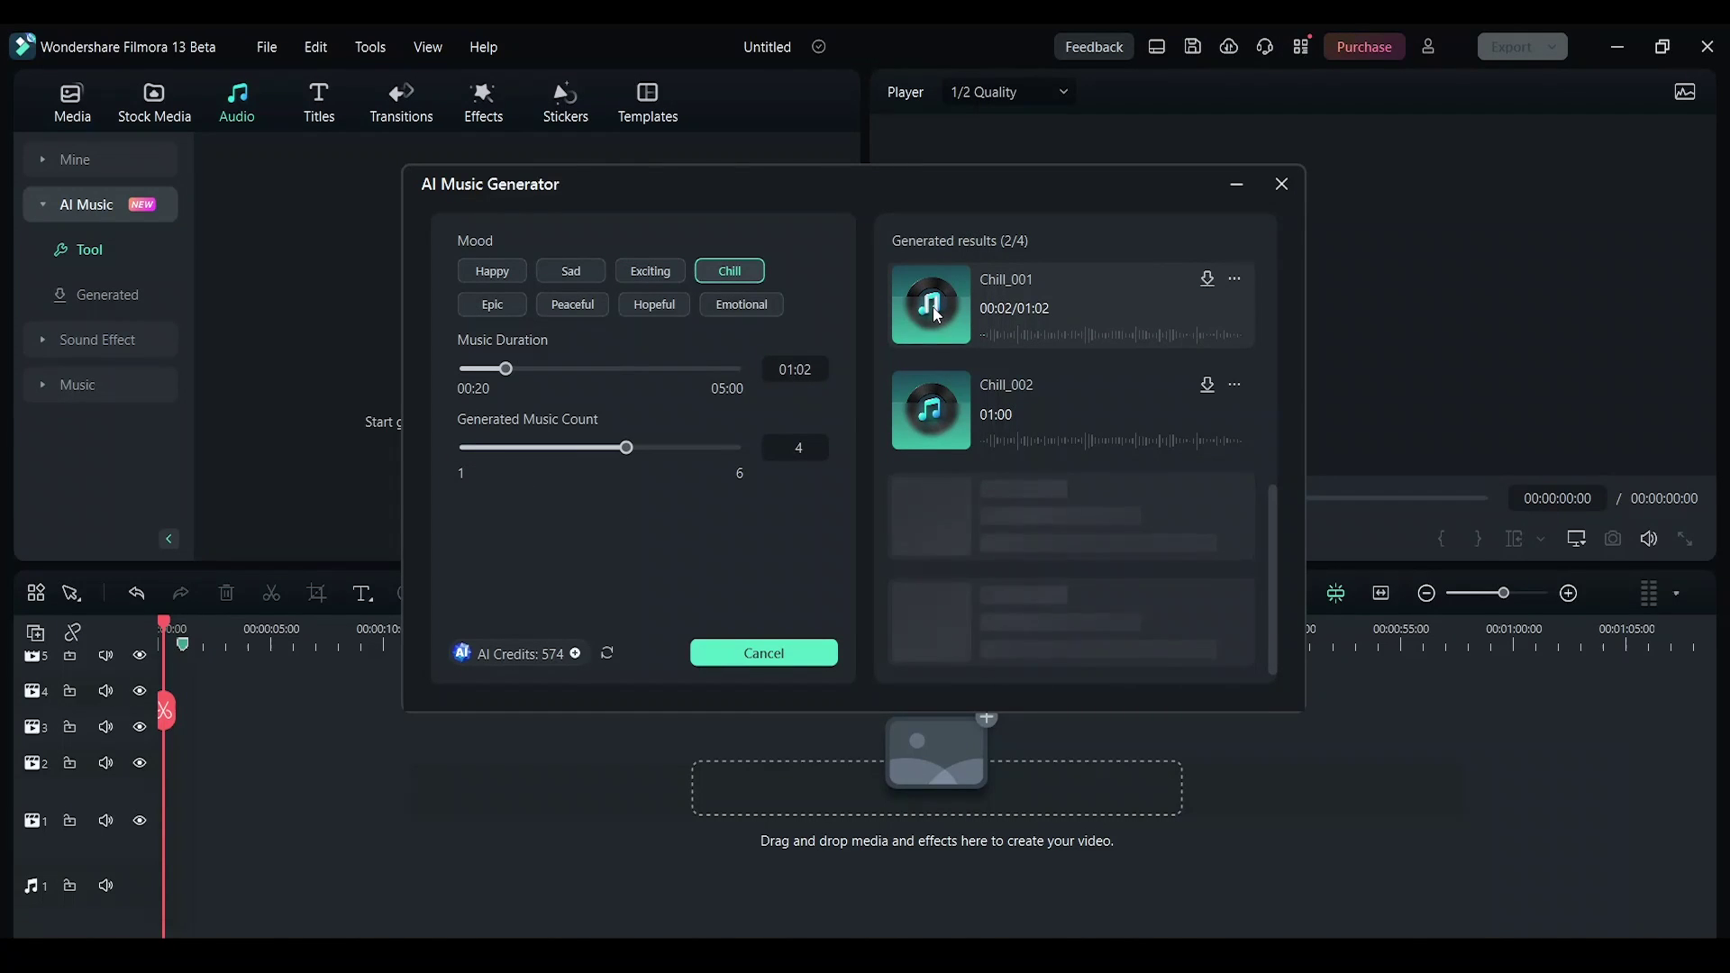
pyautogui.click(938, 413)
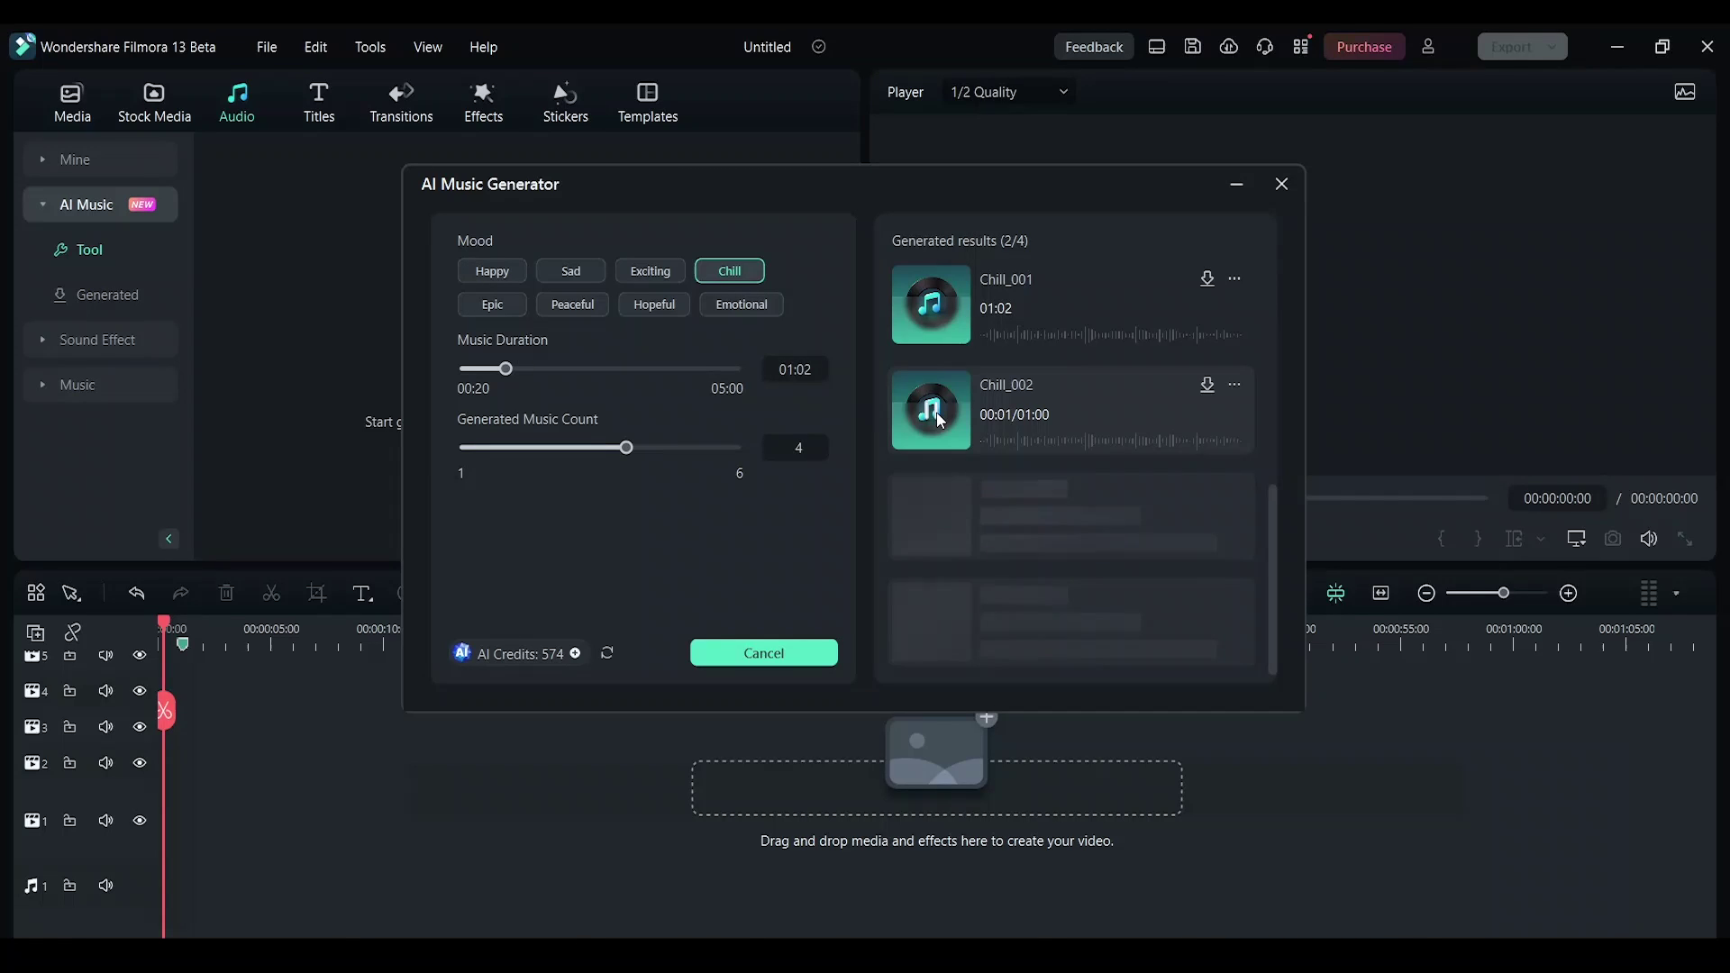
pyautogui.click(938, 521)
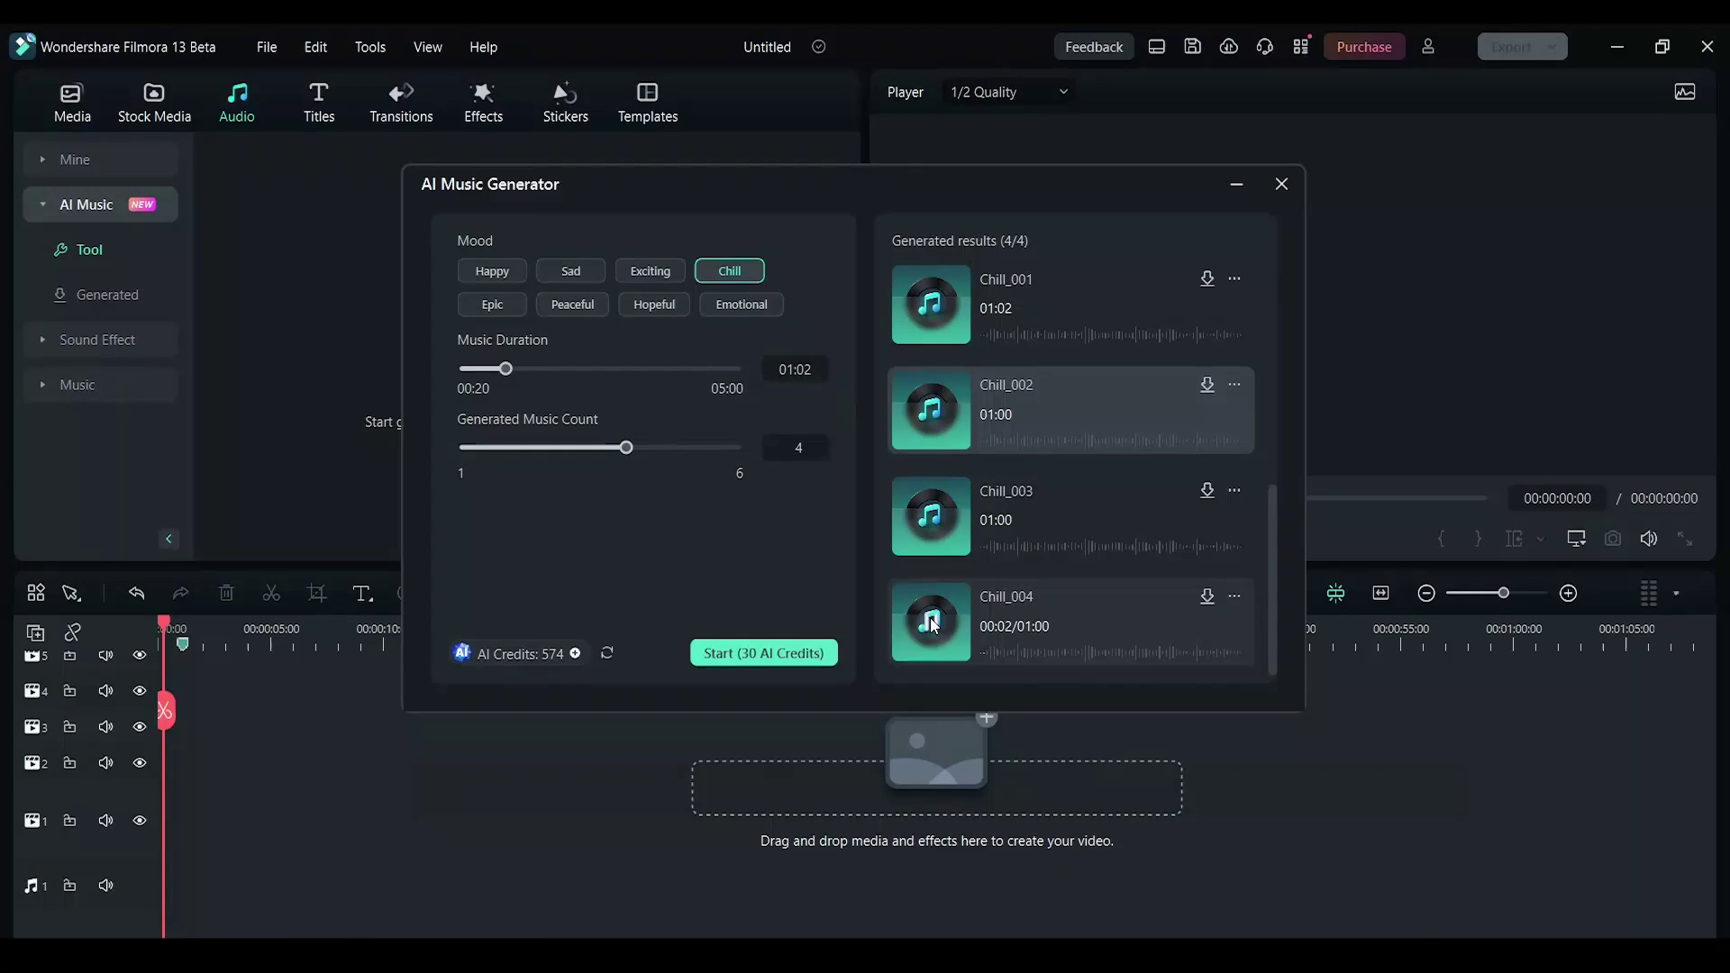
pyautogui.click(939, 615)
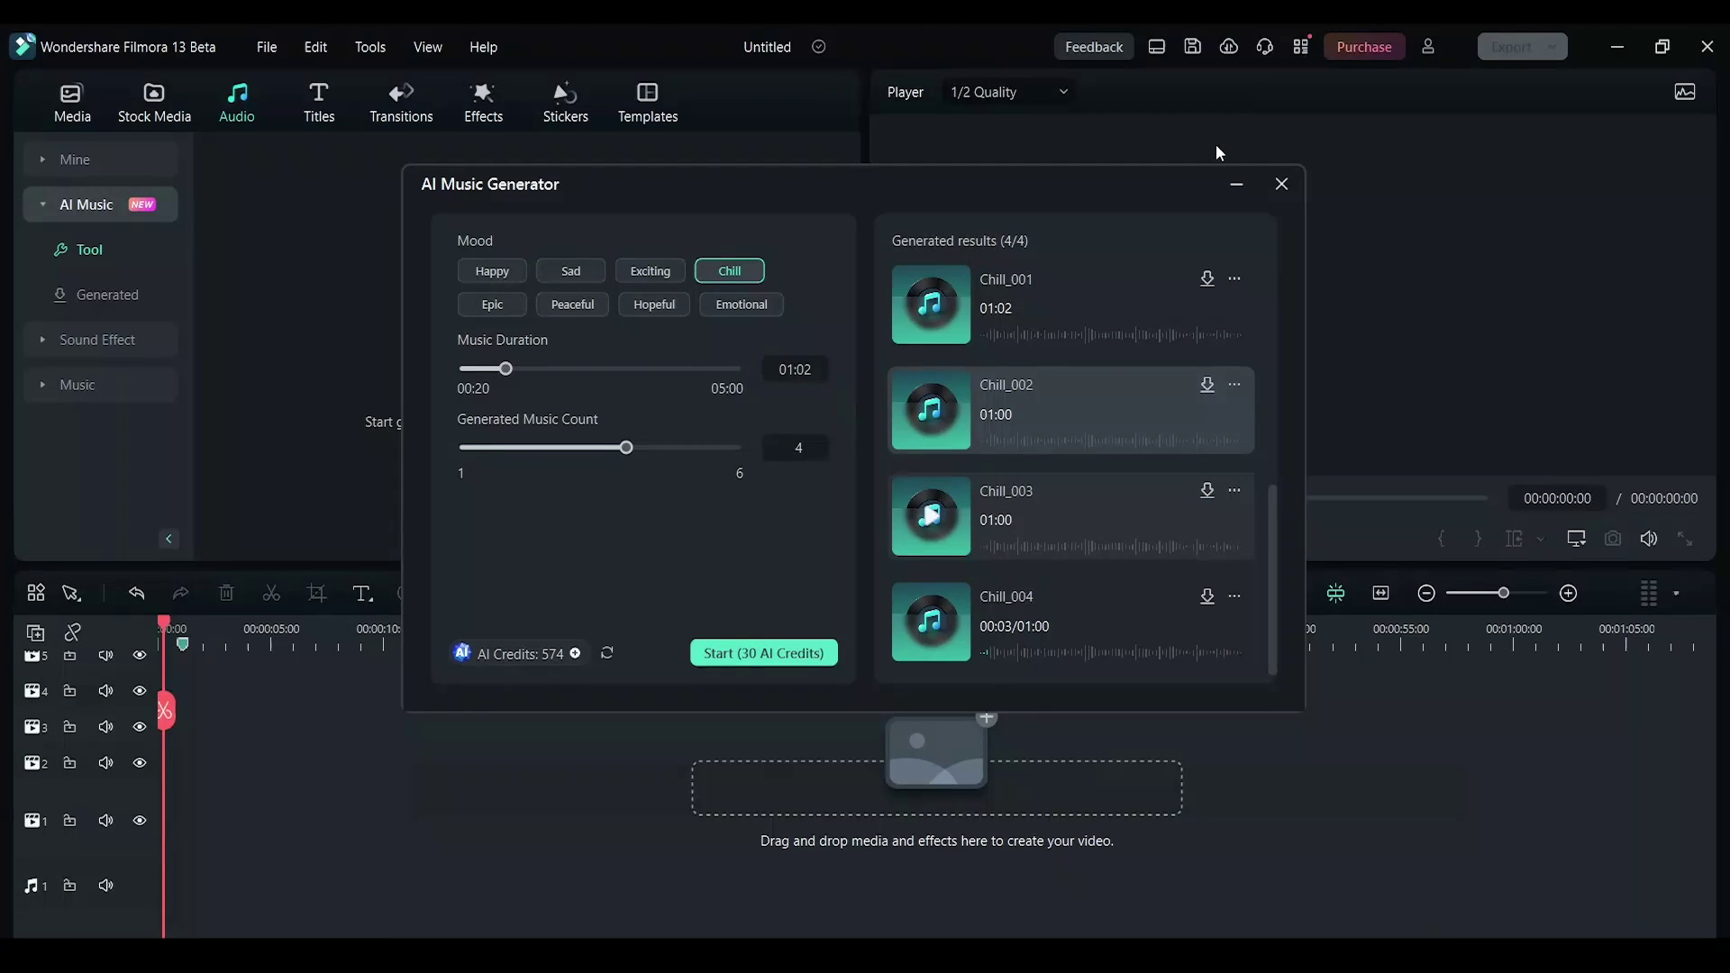
pyautogui.click(1285, 182)
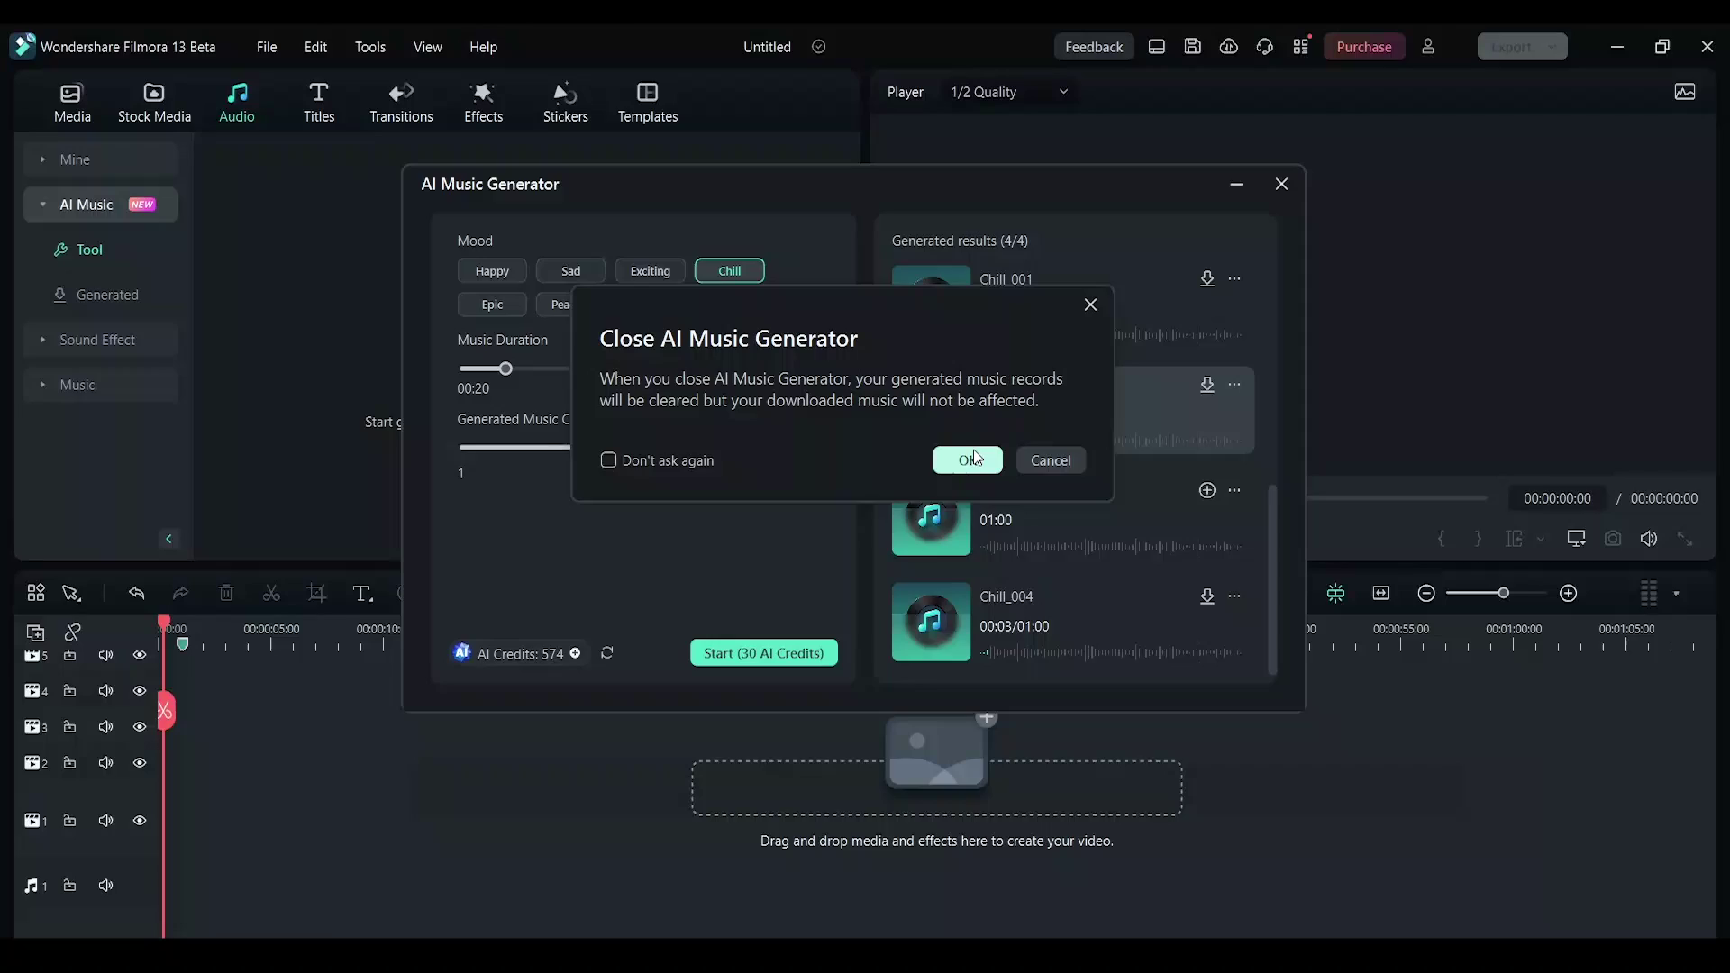
# Confirm closing the generator and drag Chill_003 from the Generated list onto audio track 1.
pyautogui.click(971, 459)
pyautogui.click(122, 295)
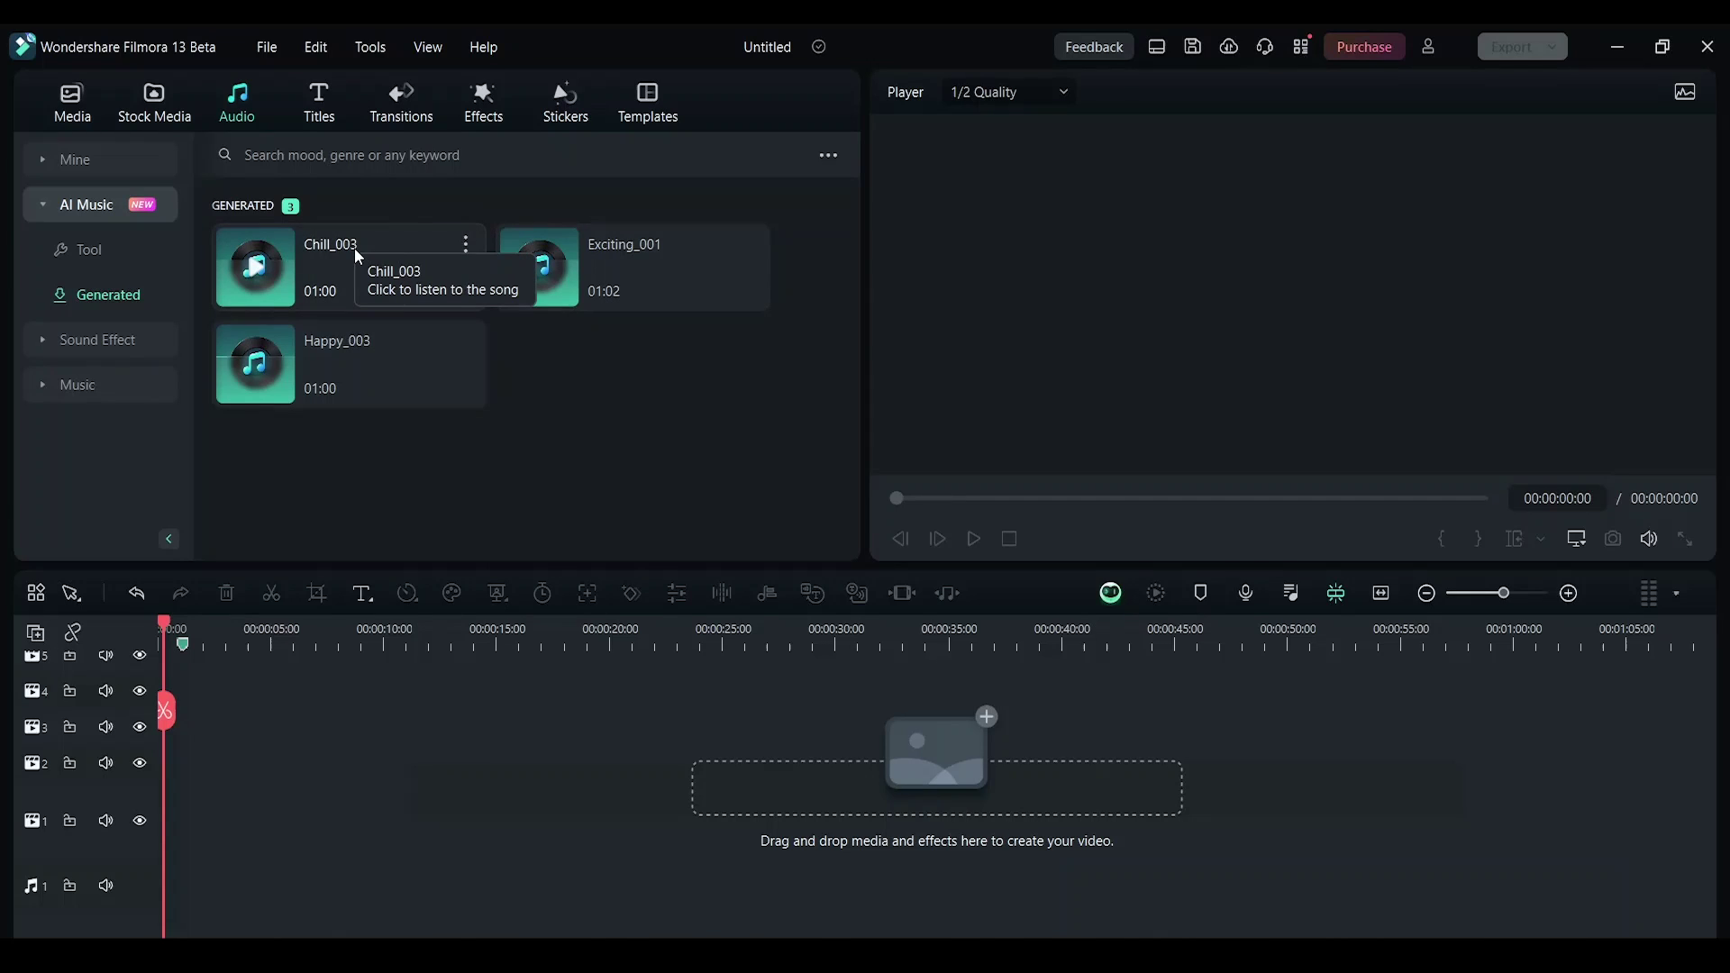
pyautogui.moveTo(354, 247); pyautogui.dragTo(159, 816)
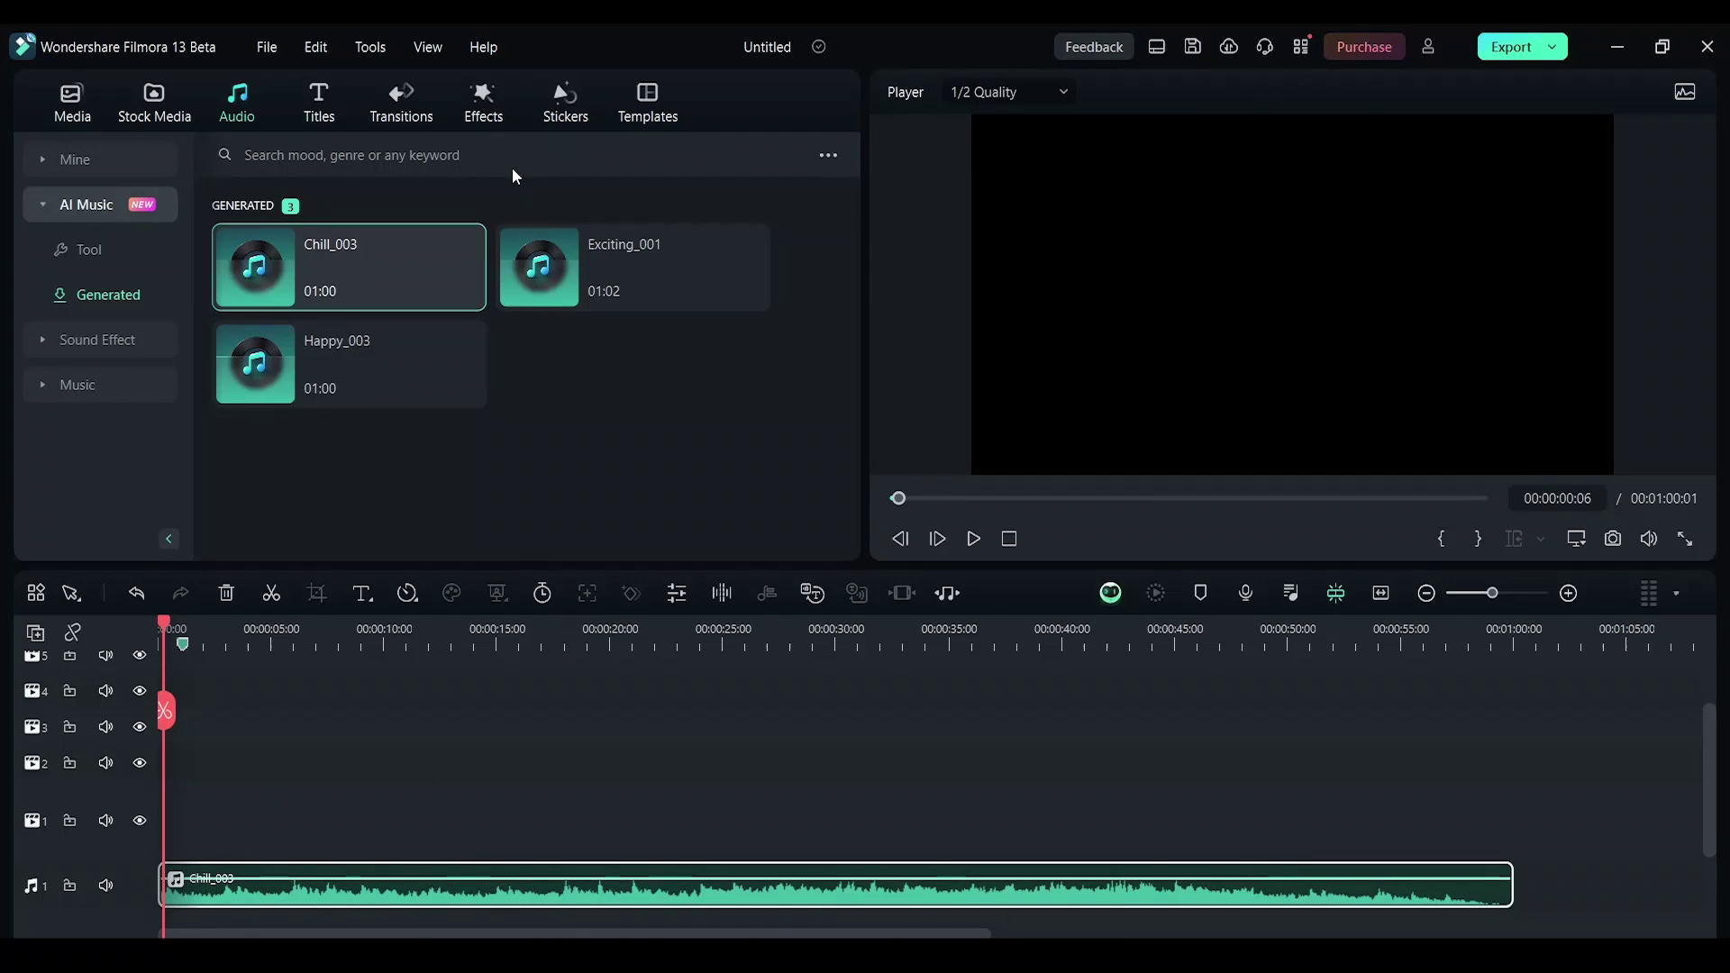
# Add the Iridescent Digital Wave 3 audio visualizer and stretch it to Chill_003's full length.
pyautogui.click(482, 106)
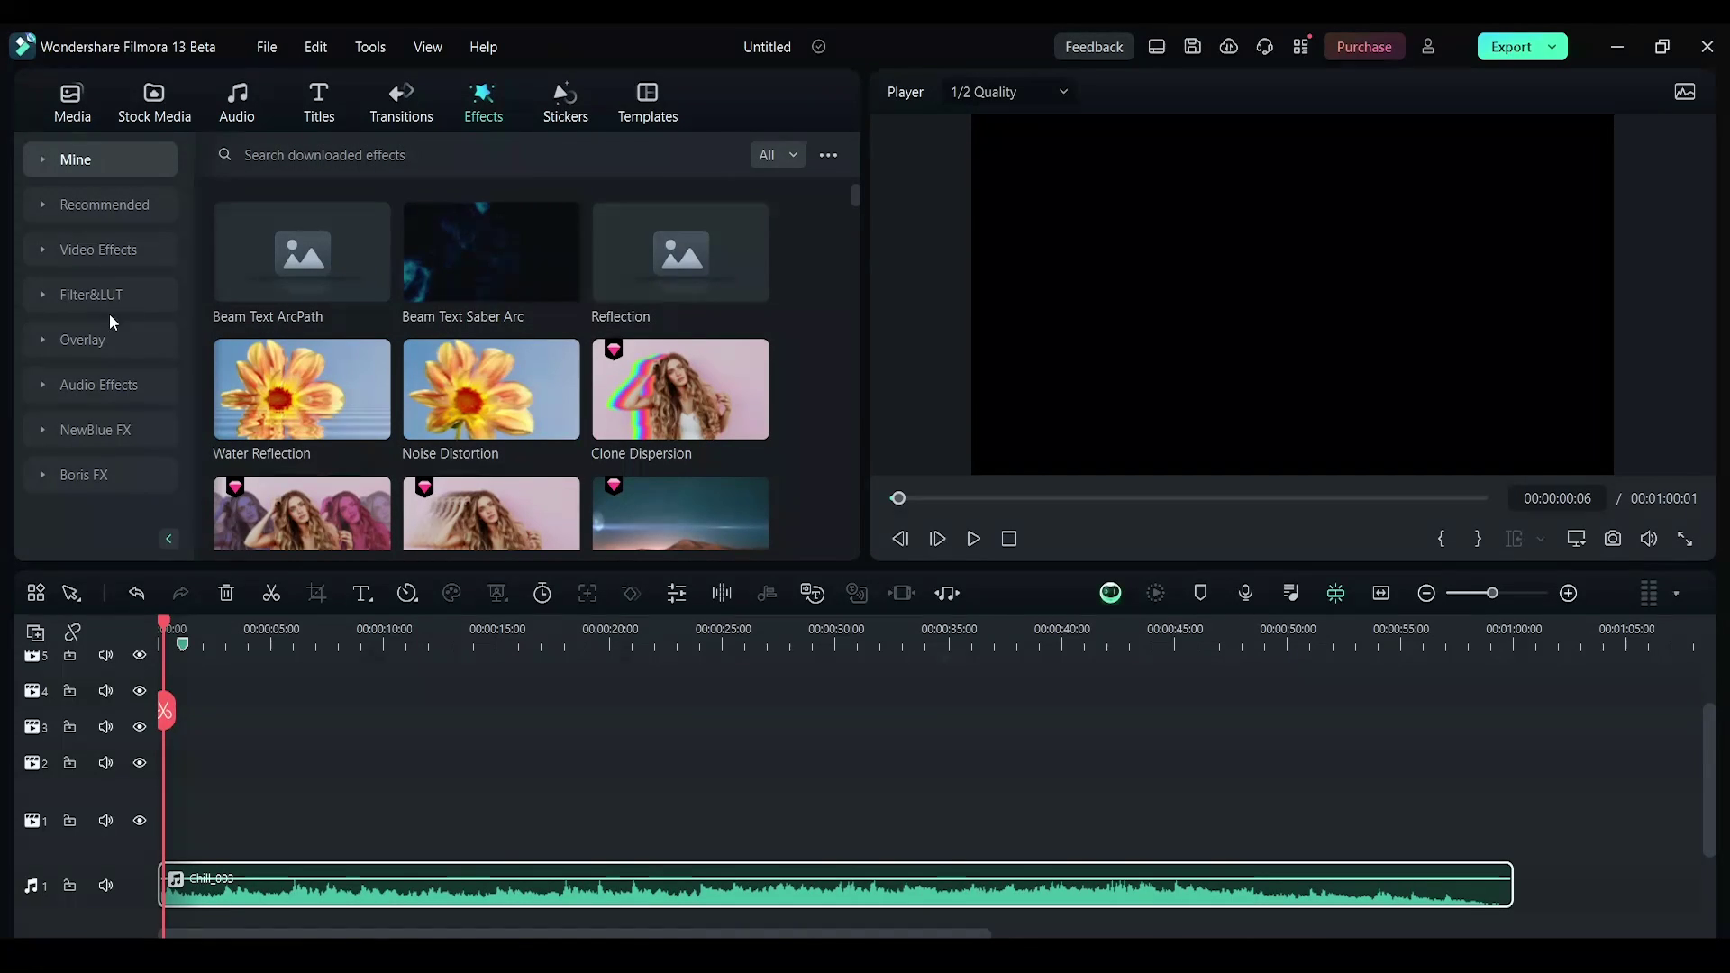
pyautogui.click(106, 385)
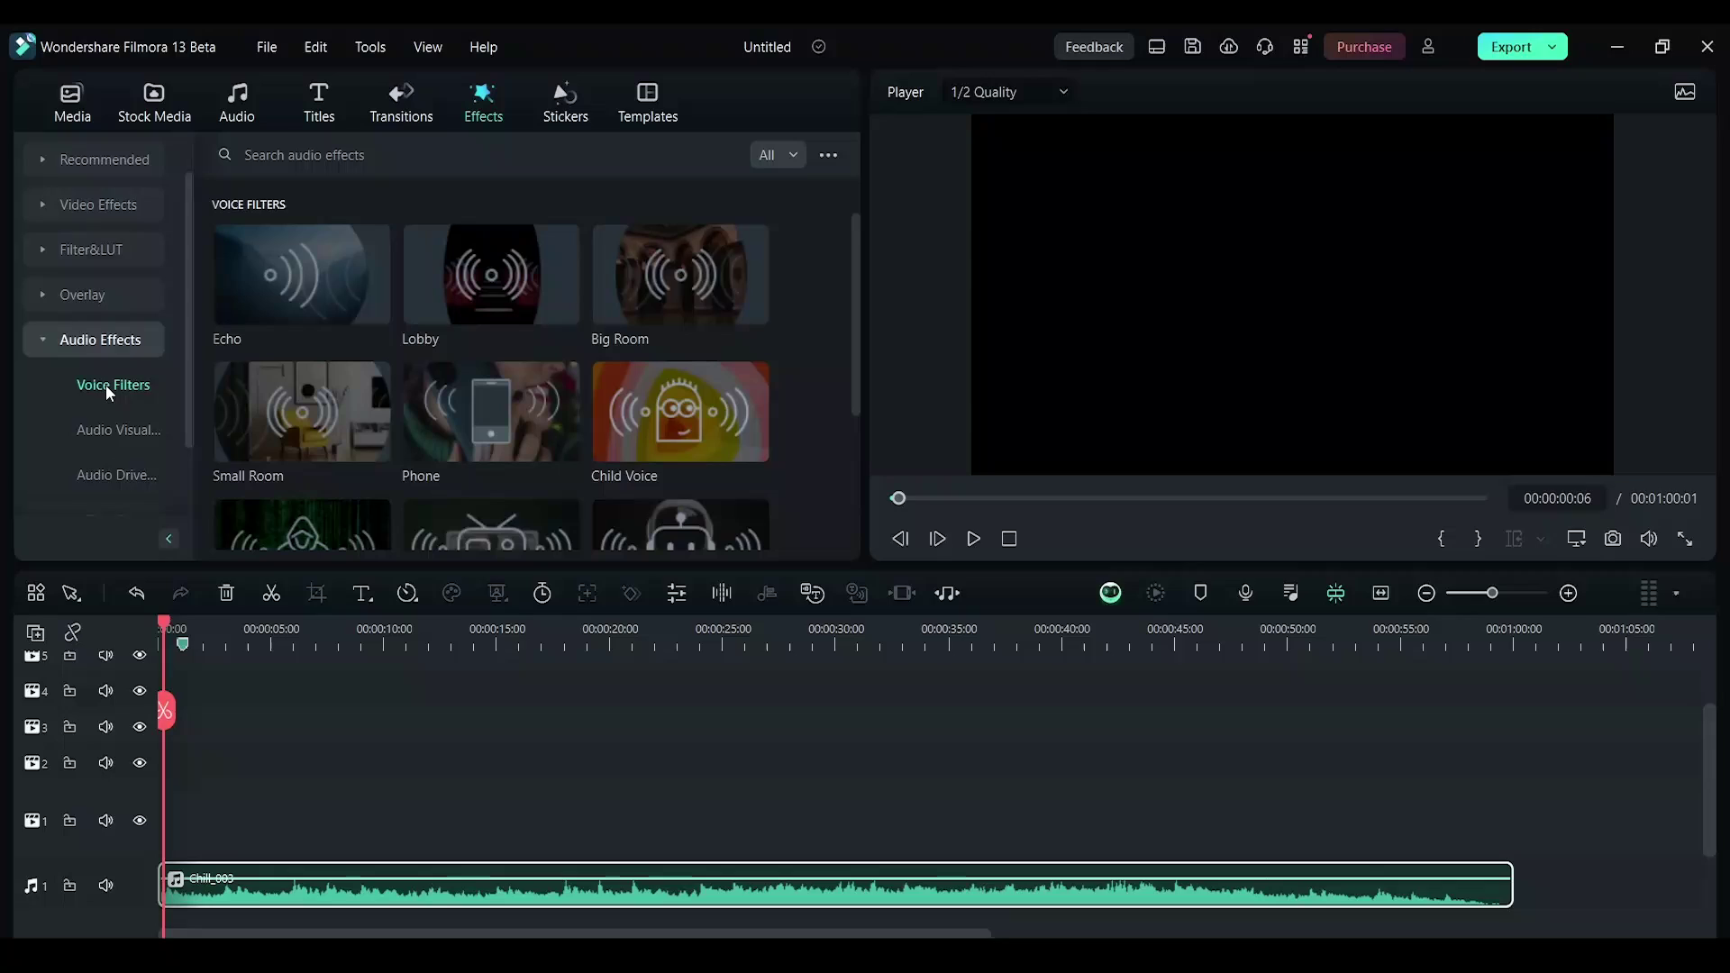
pyautogui.scroll(-1, 105, 385)
pyautogui.click(101, 384)
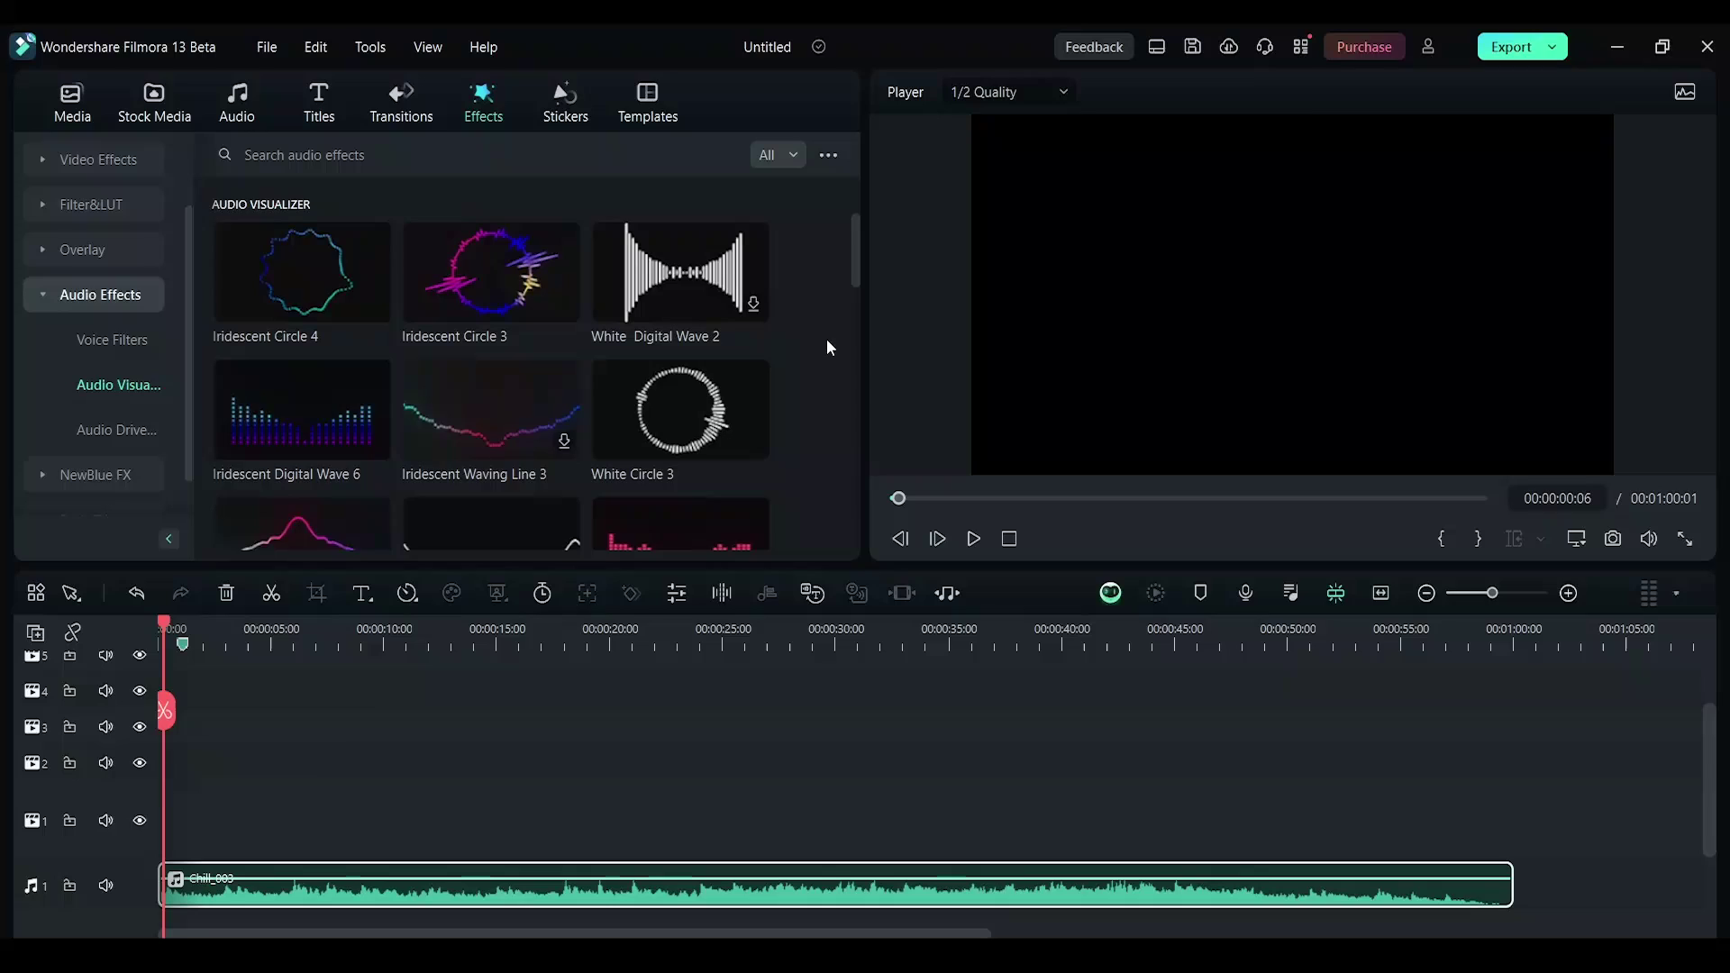
pyautogui.scroll(-3, 826, 342)
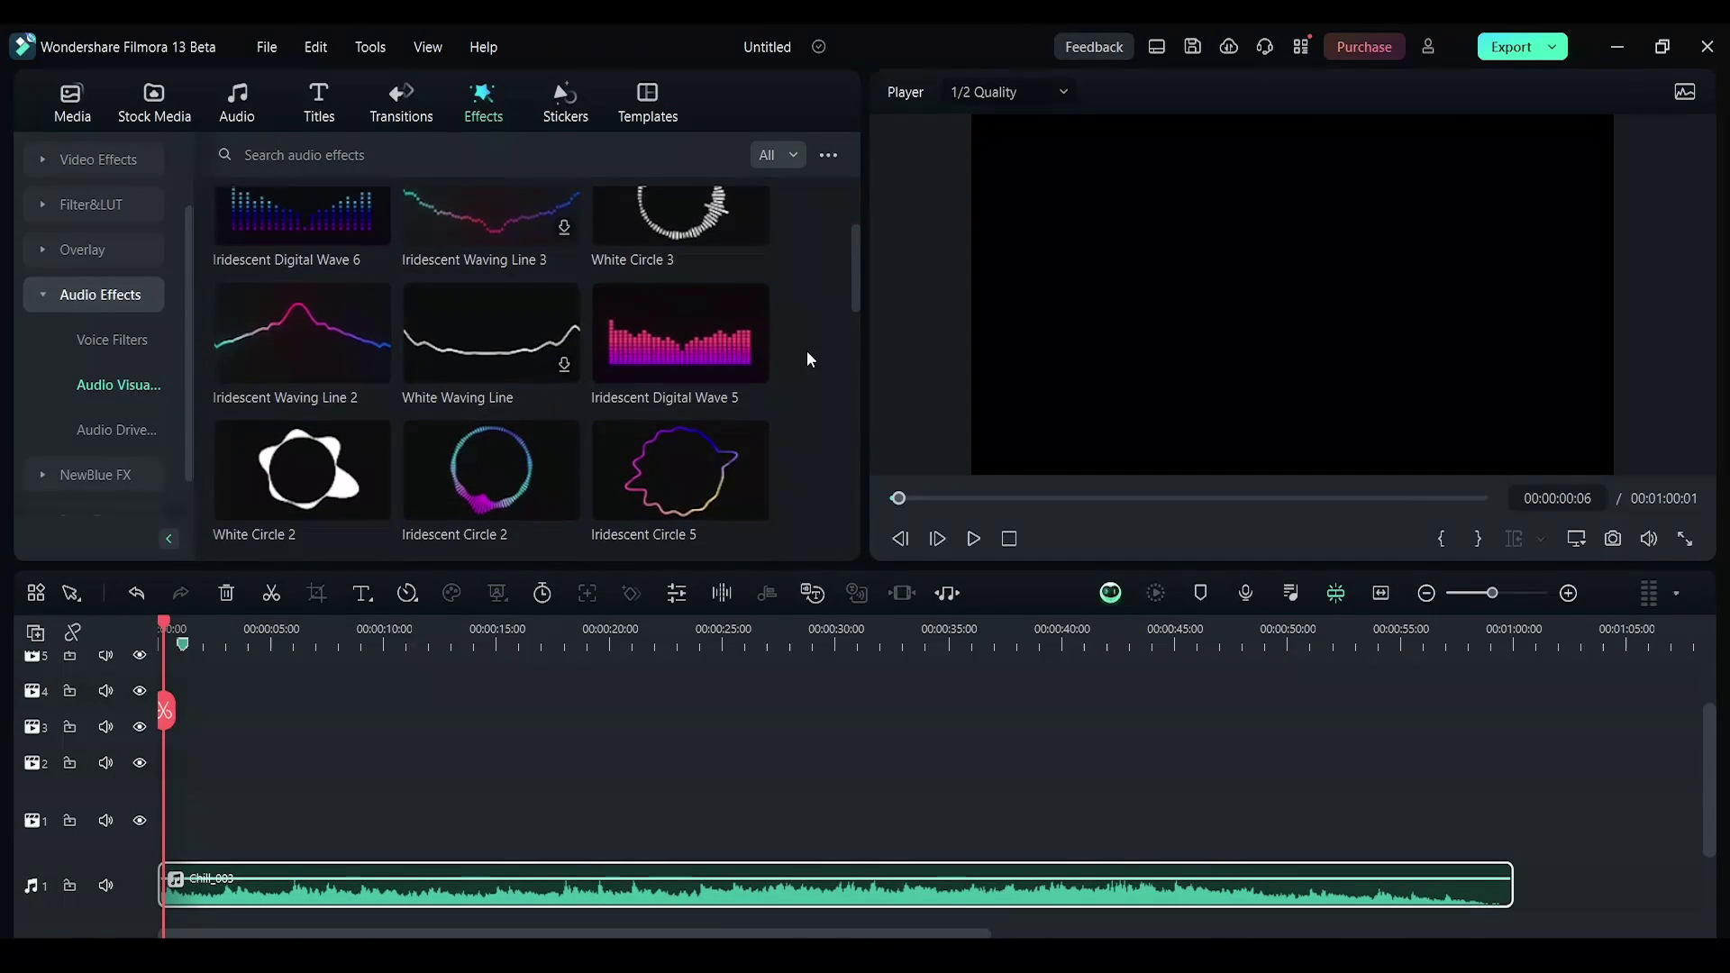
pyautogui.scroll(-5, 808, 354)
pyautogui.scroll(-1, 809, 360)
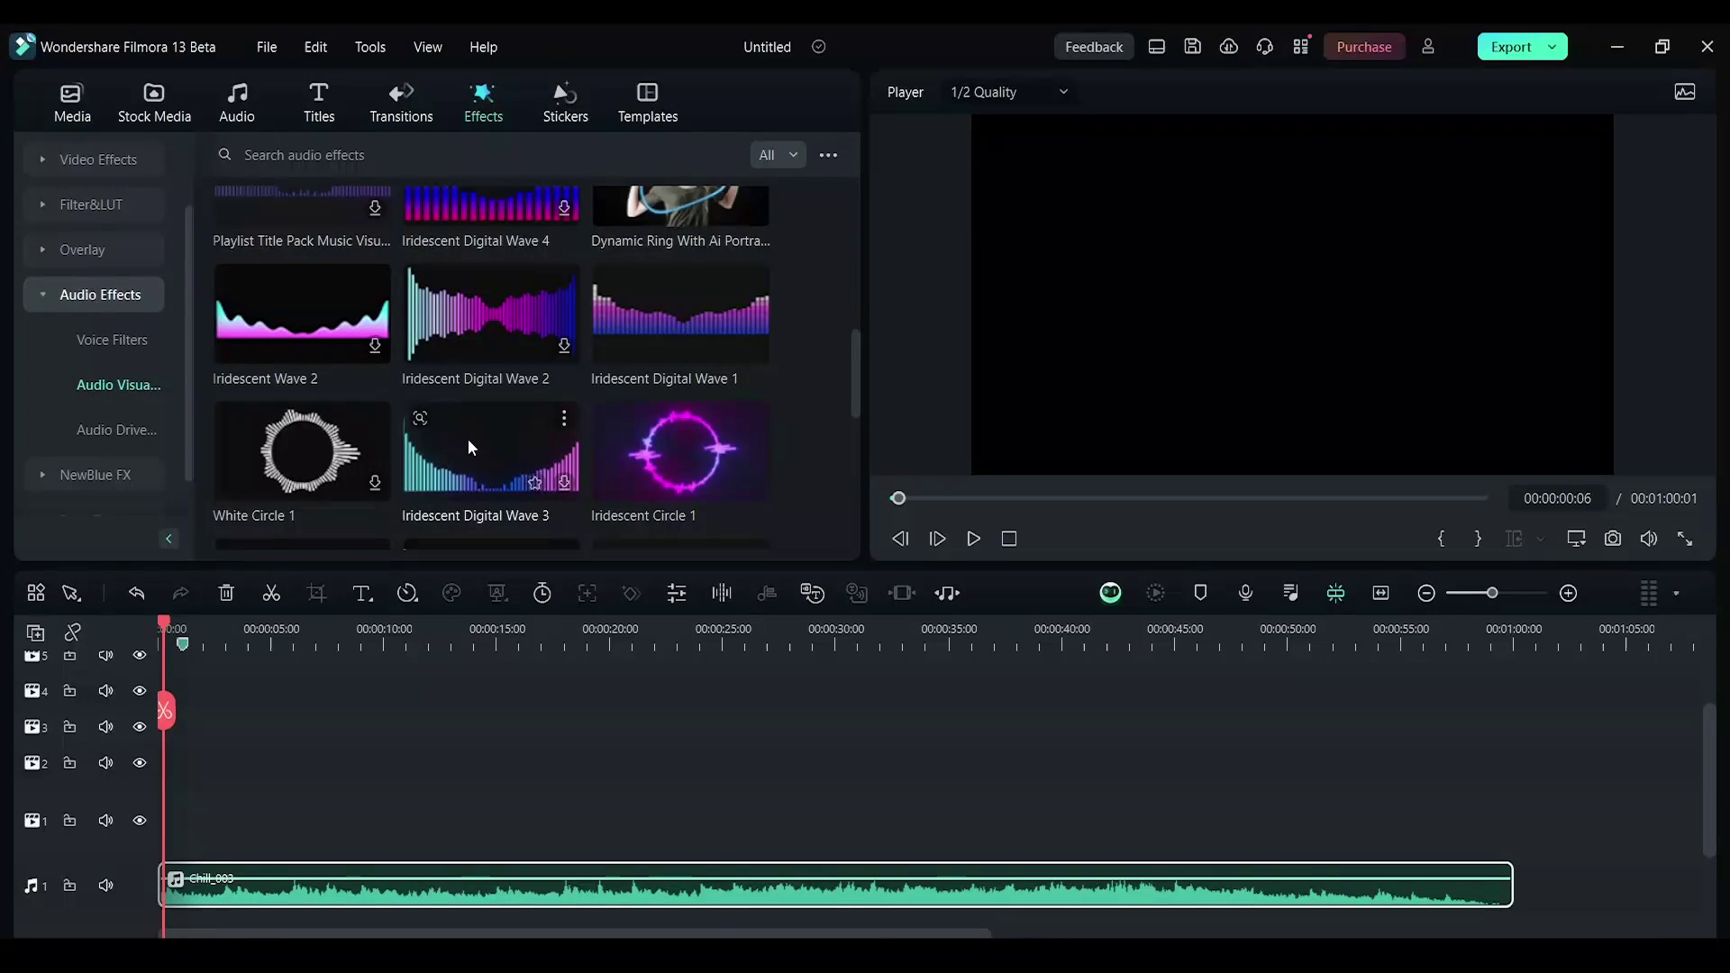
pyautogui.moveTo(470, 447)
pyautogui.moveTo(468, 440); pyautogui.dragTo(166, 821)
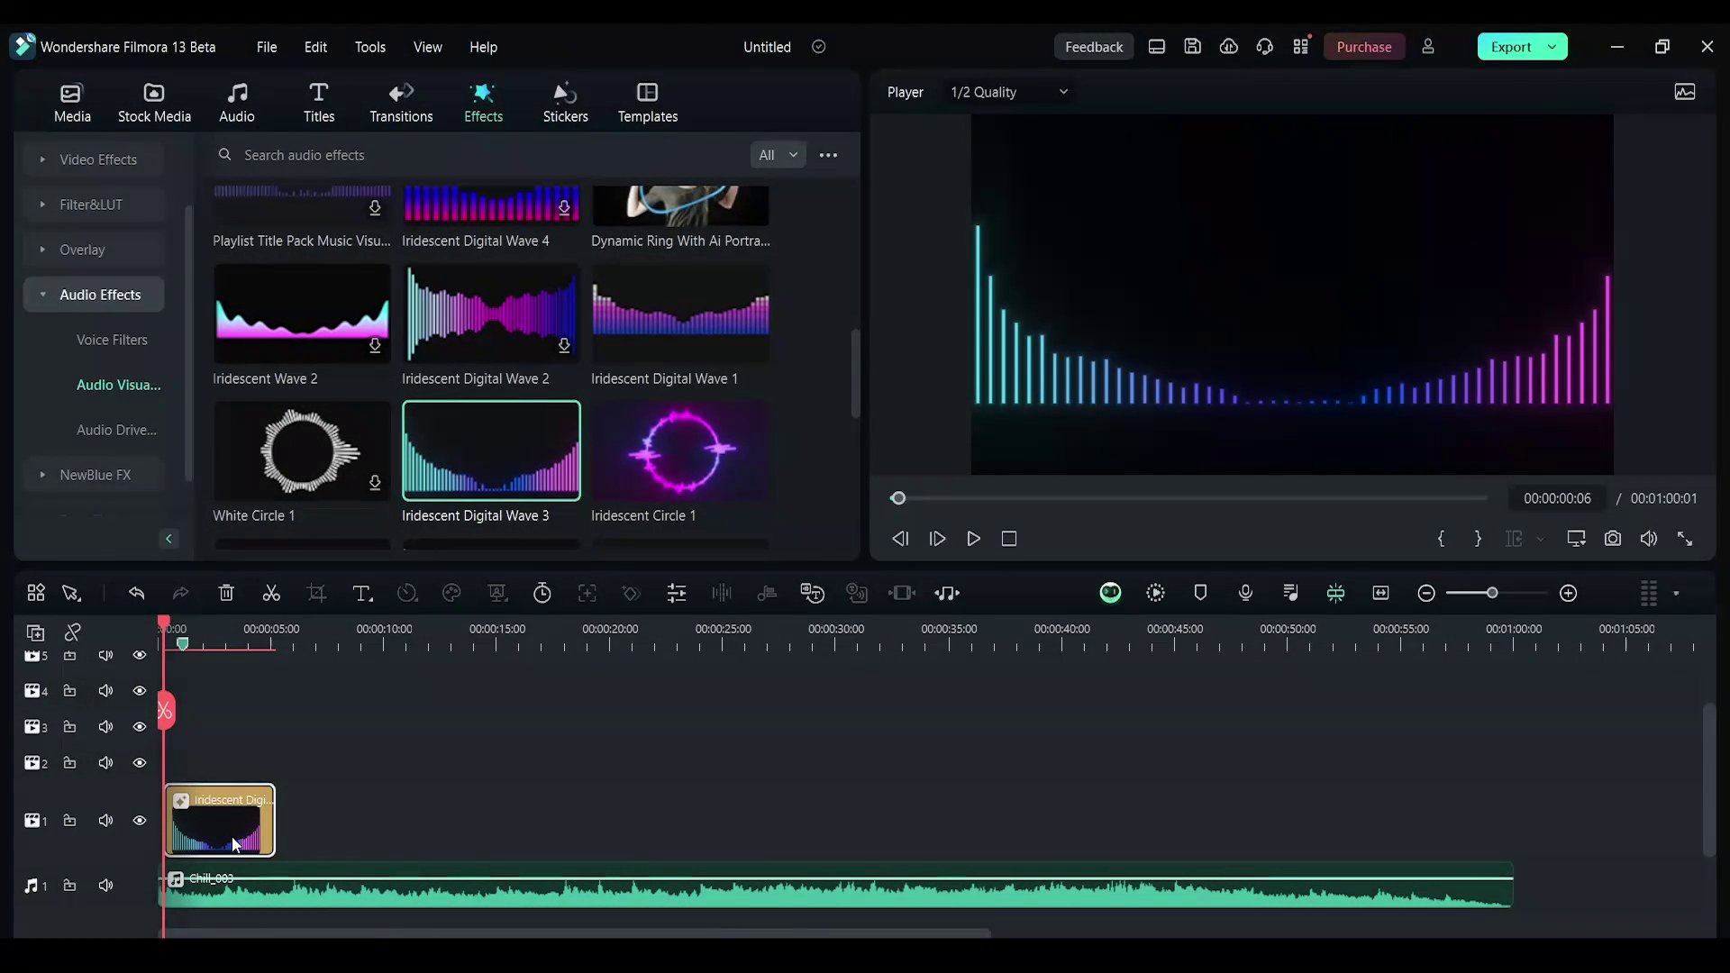
pyautogui.moveTo(272, 814); pyautogui.dragTo(1582, 827)
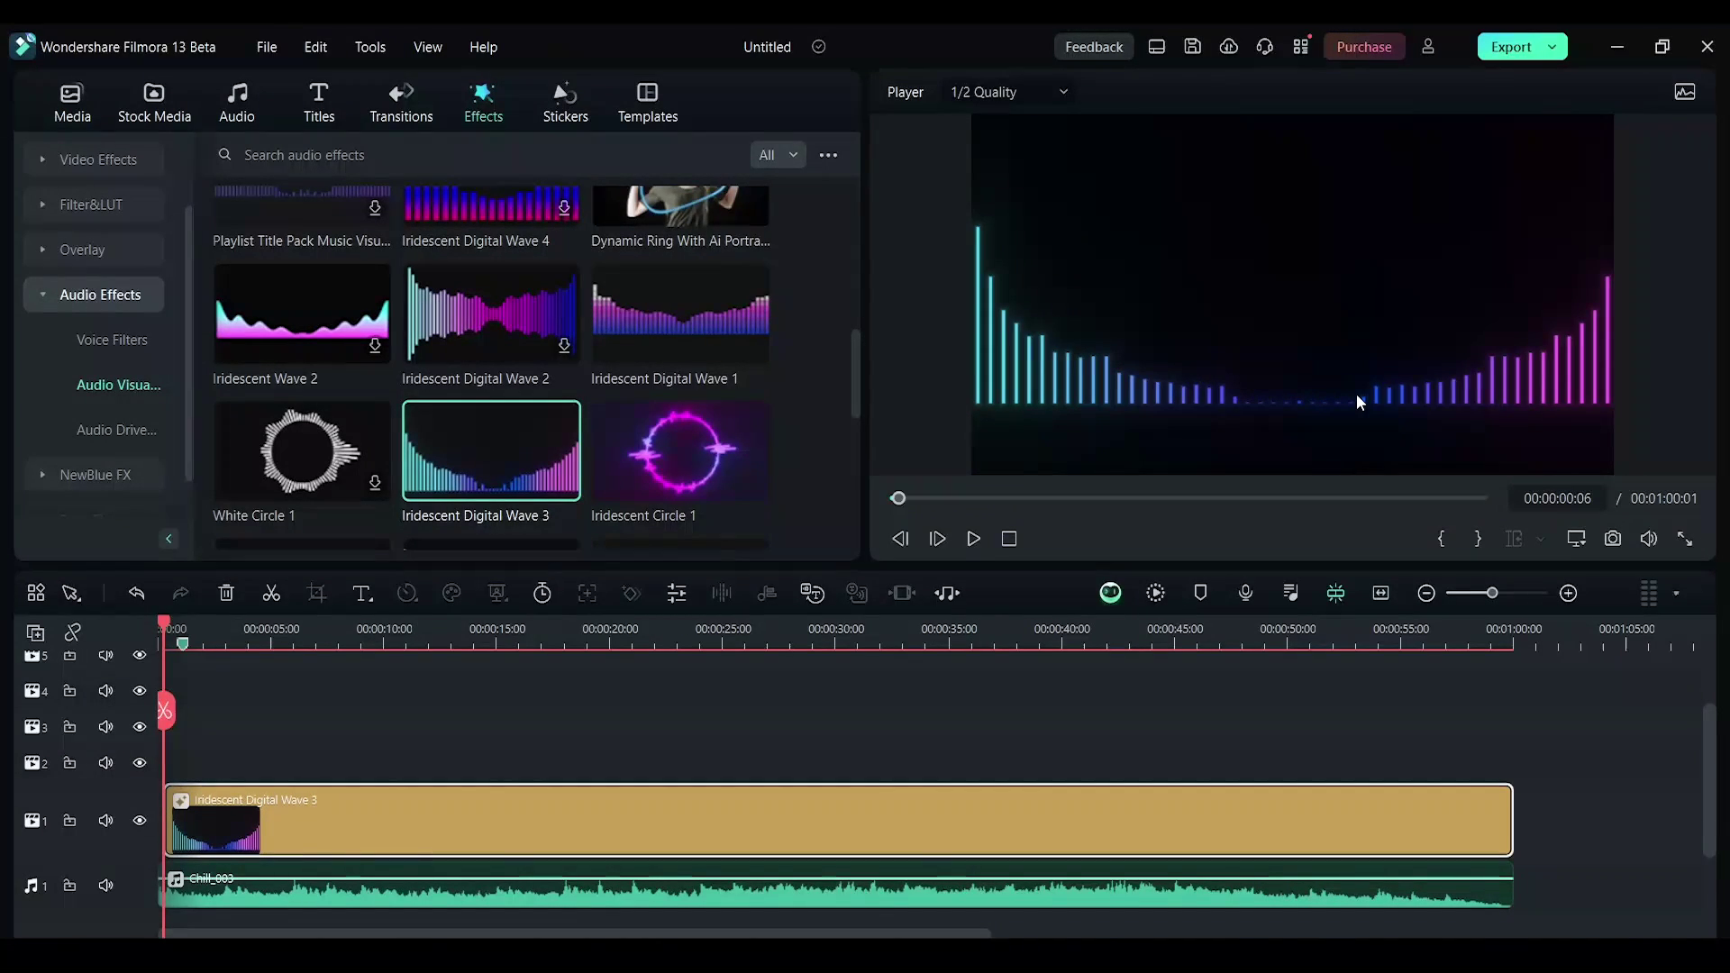
# Lower the visualizer's Position Y from 60 to about 51 and preview it.
pyautogui.doubleClick(639, 807)
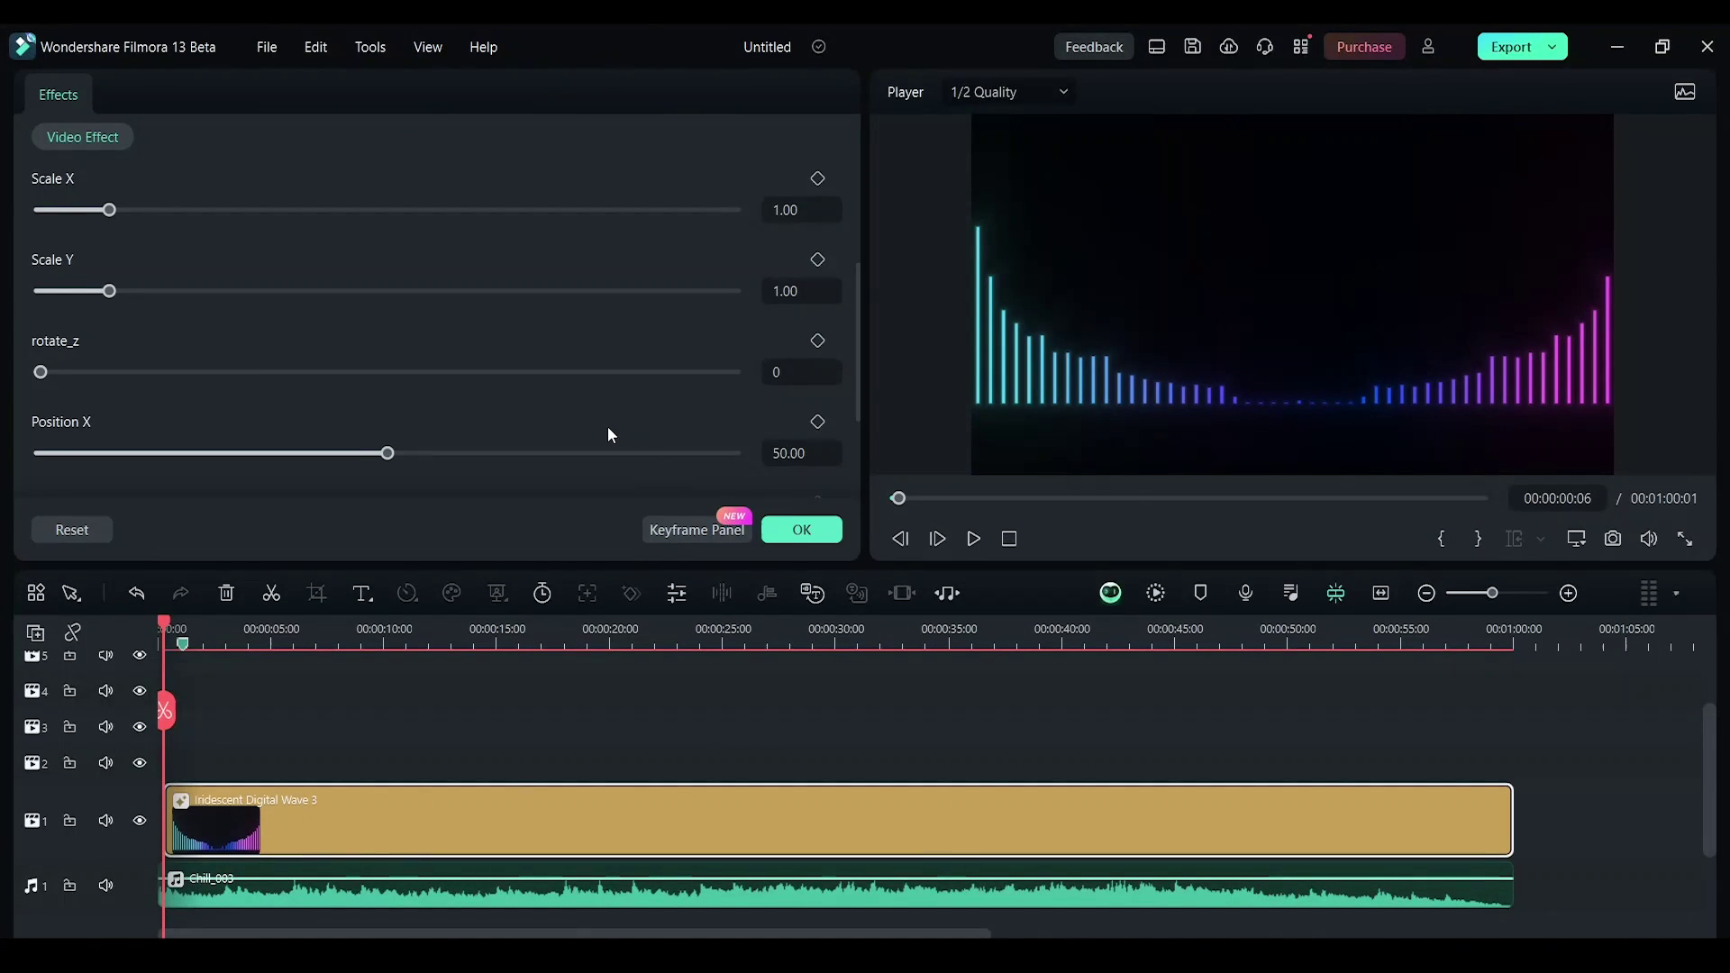
pyautogui.scroll(-2, 604, 428)
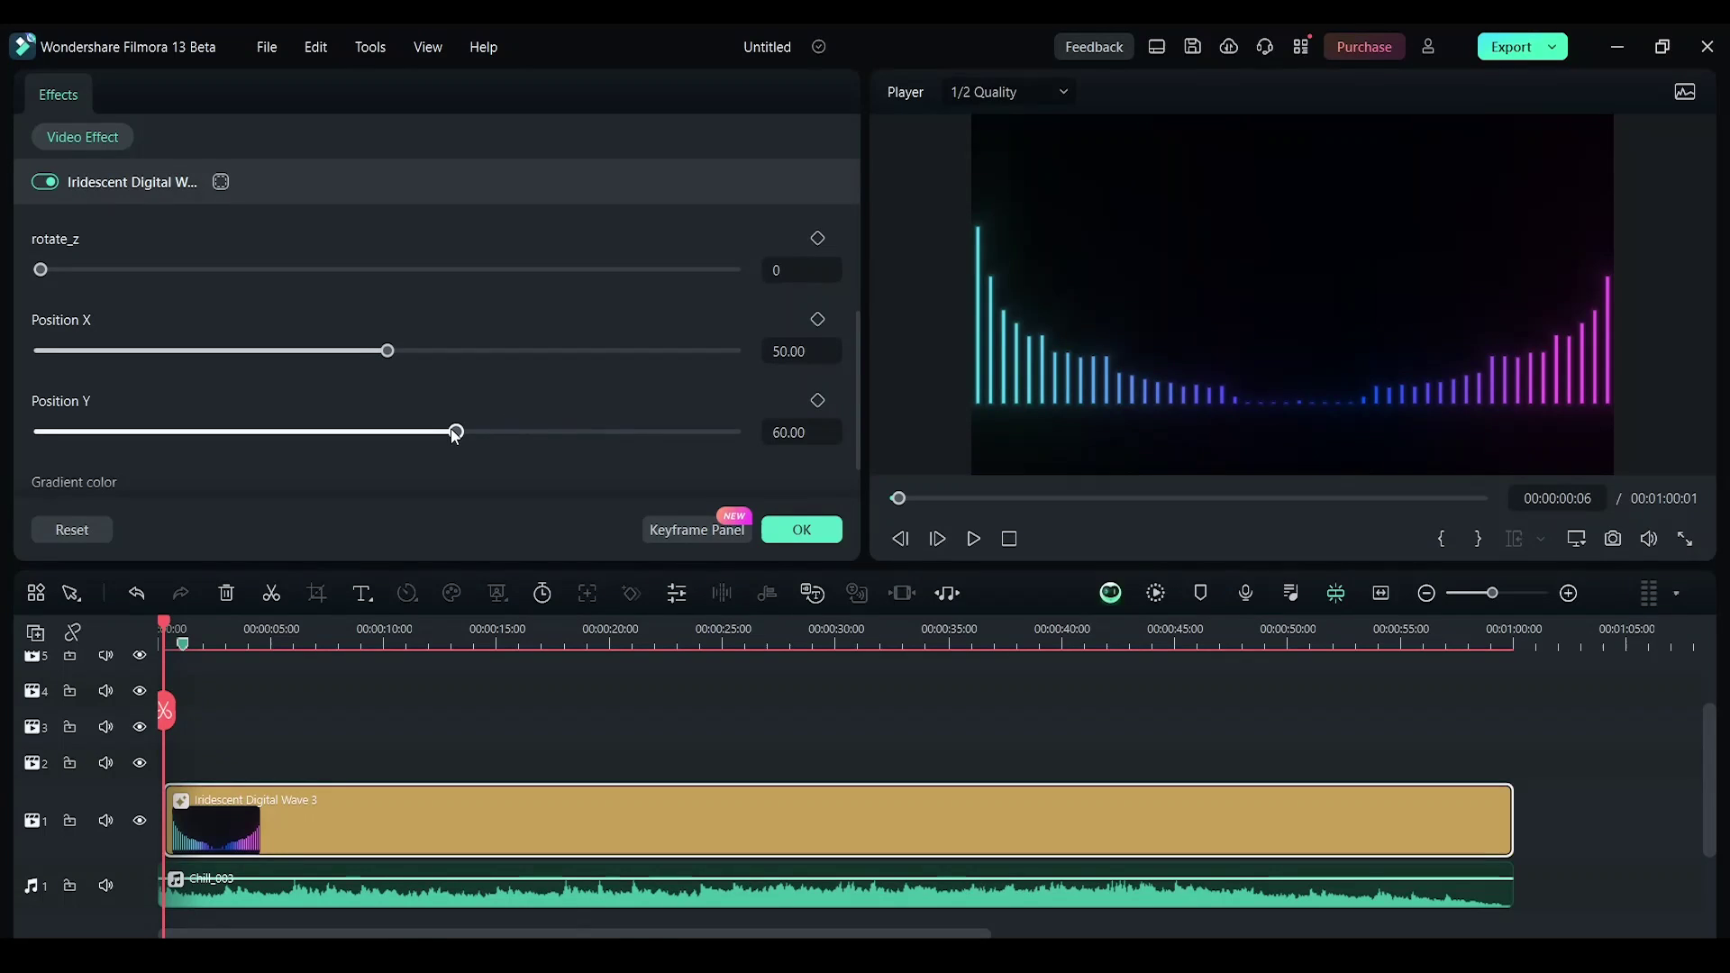
pyautogui.moveTo(457, 431); pyautogui.dragTo(395, 433)
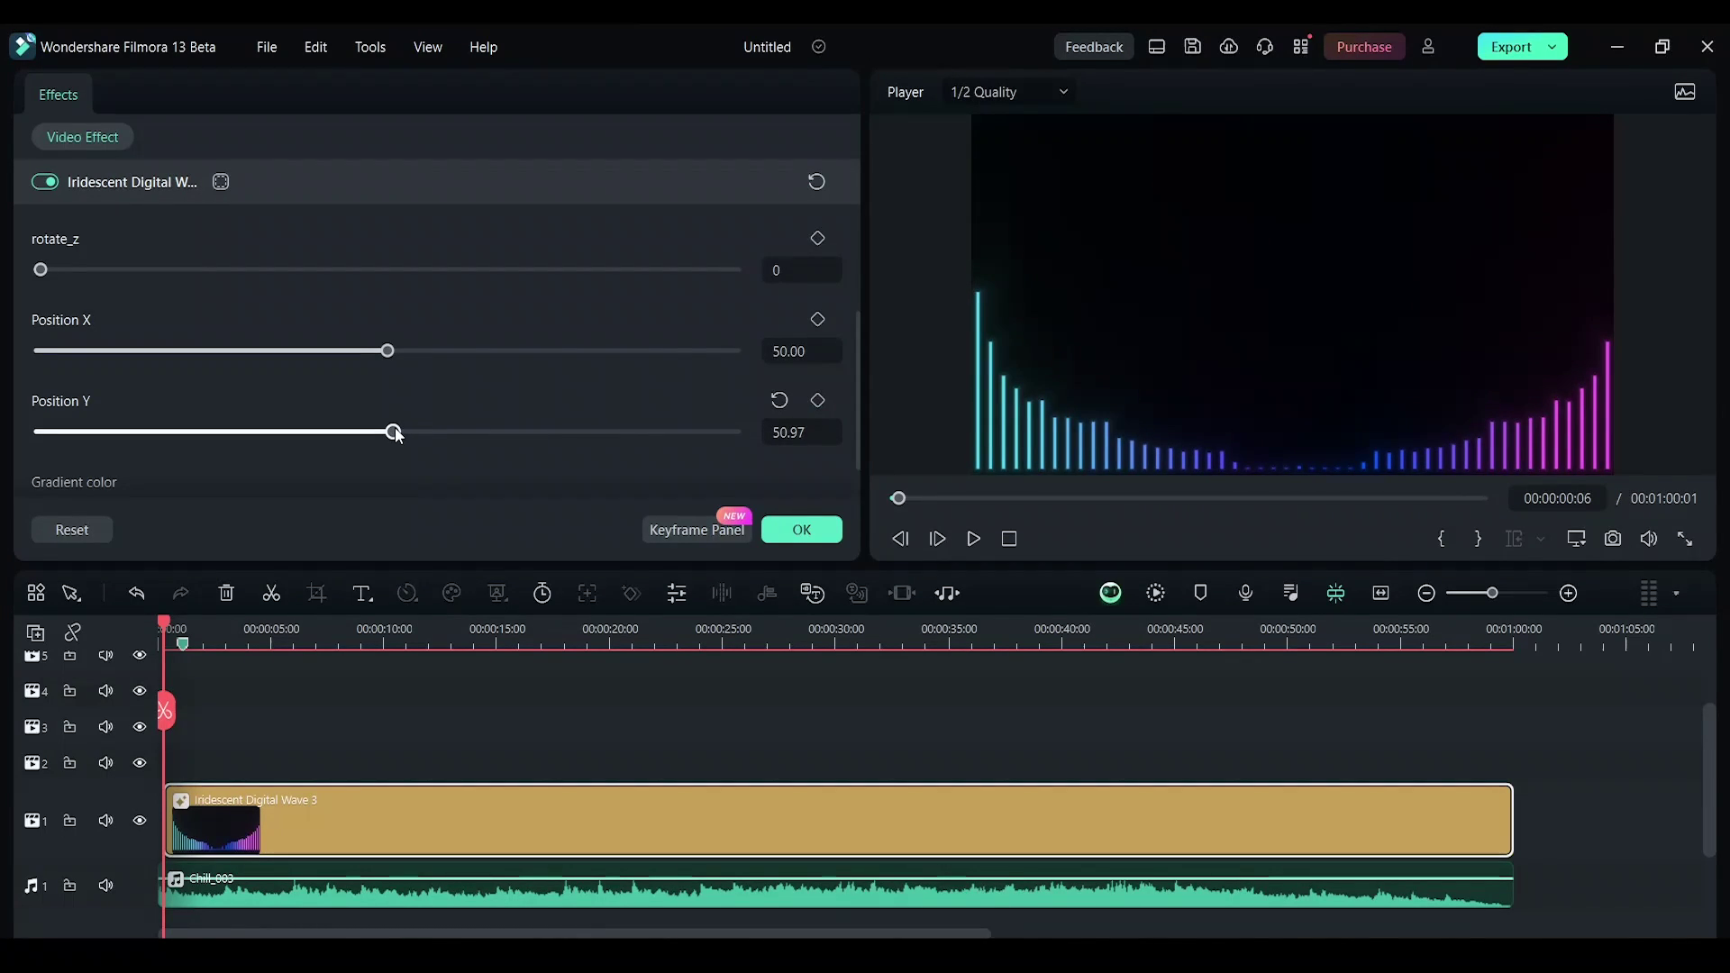
pyautogui.press('space')
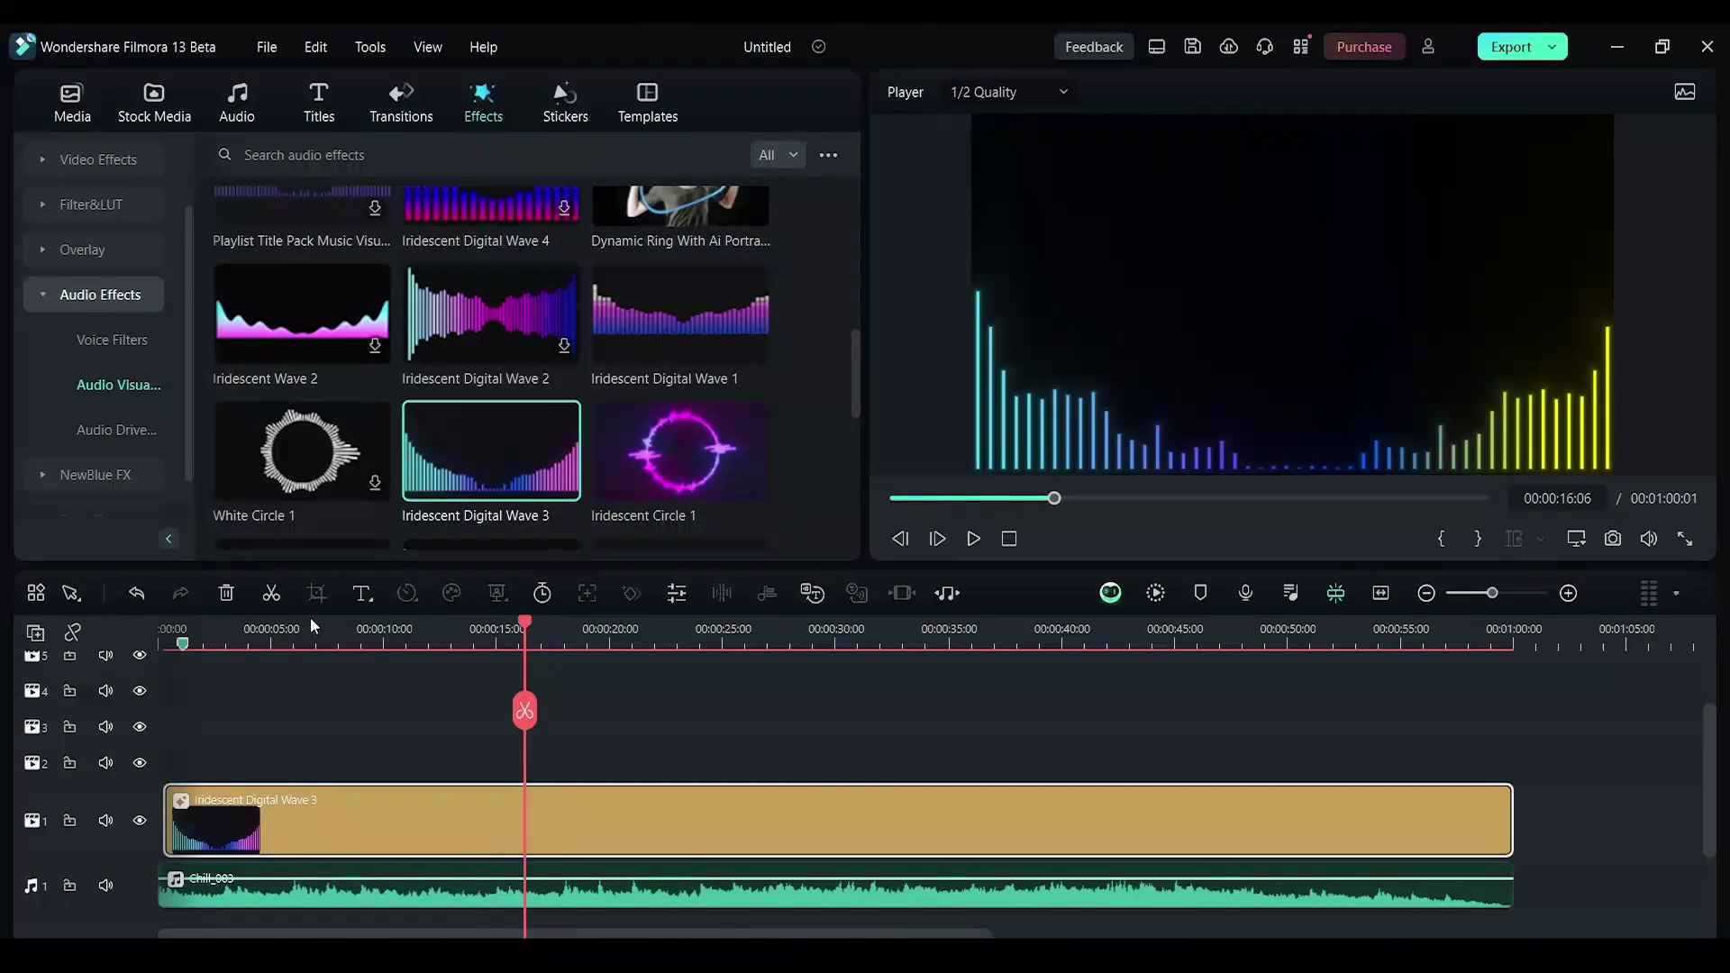
# Generate a 1:1 yellow chill-music album art with AI Image and save it to the media library.
pyautogui.click(70, 116)
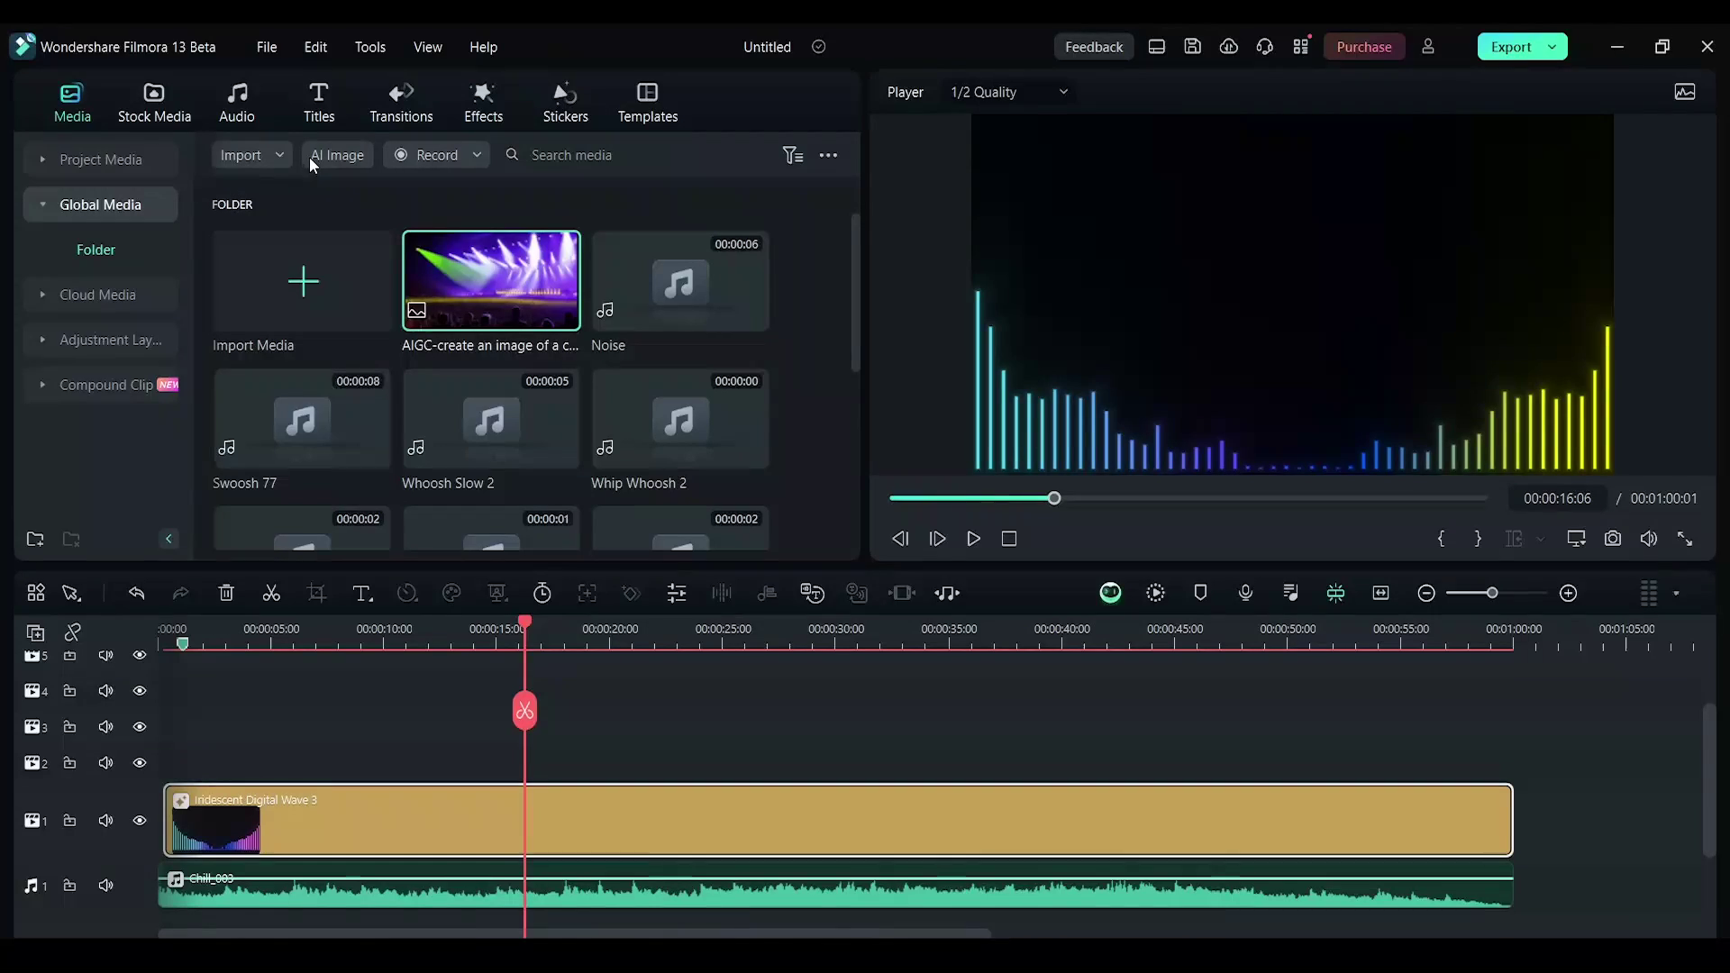
pyautogui.click(334, 157)
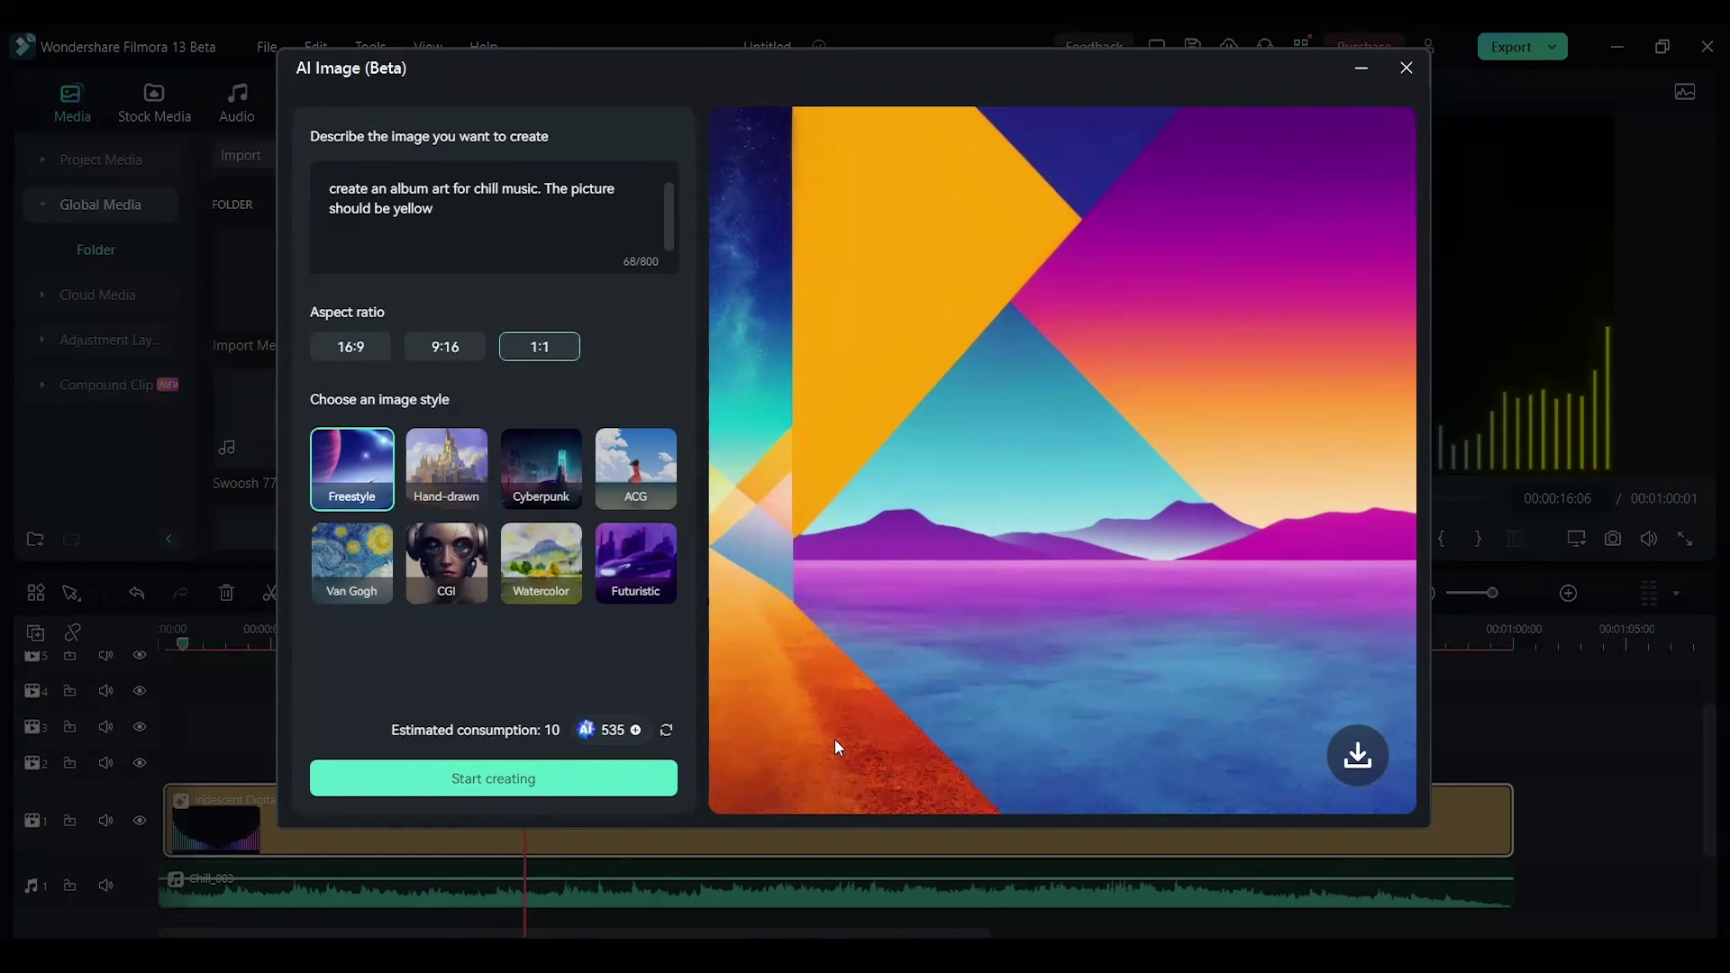
pyautogui.click(1358, 755)
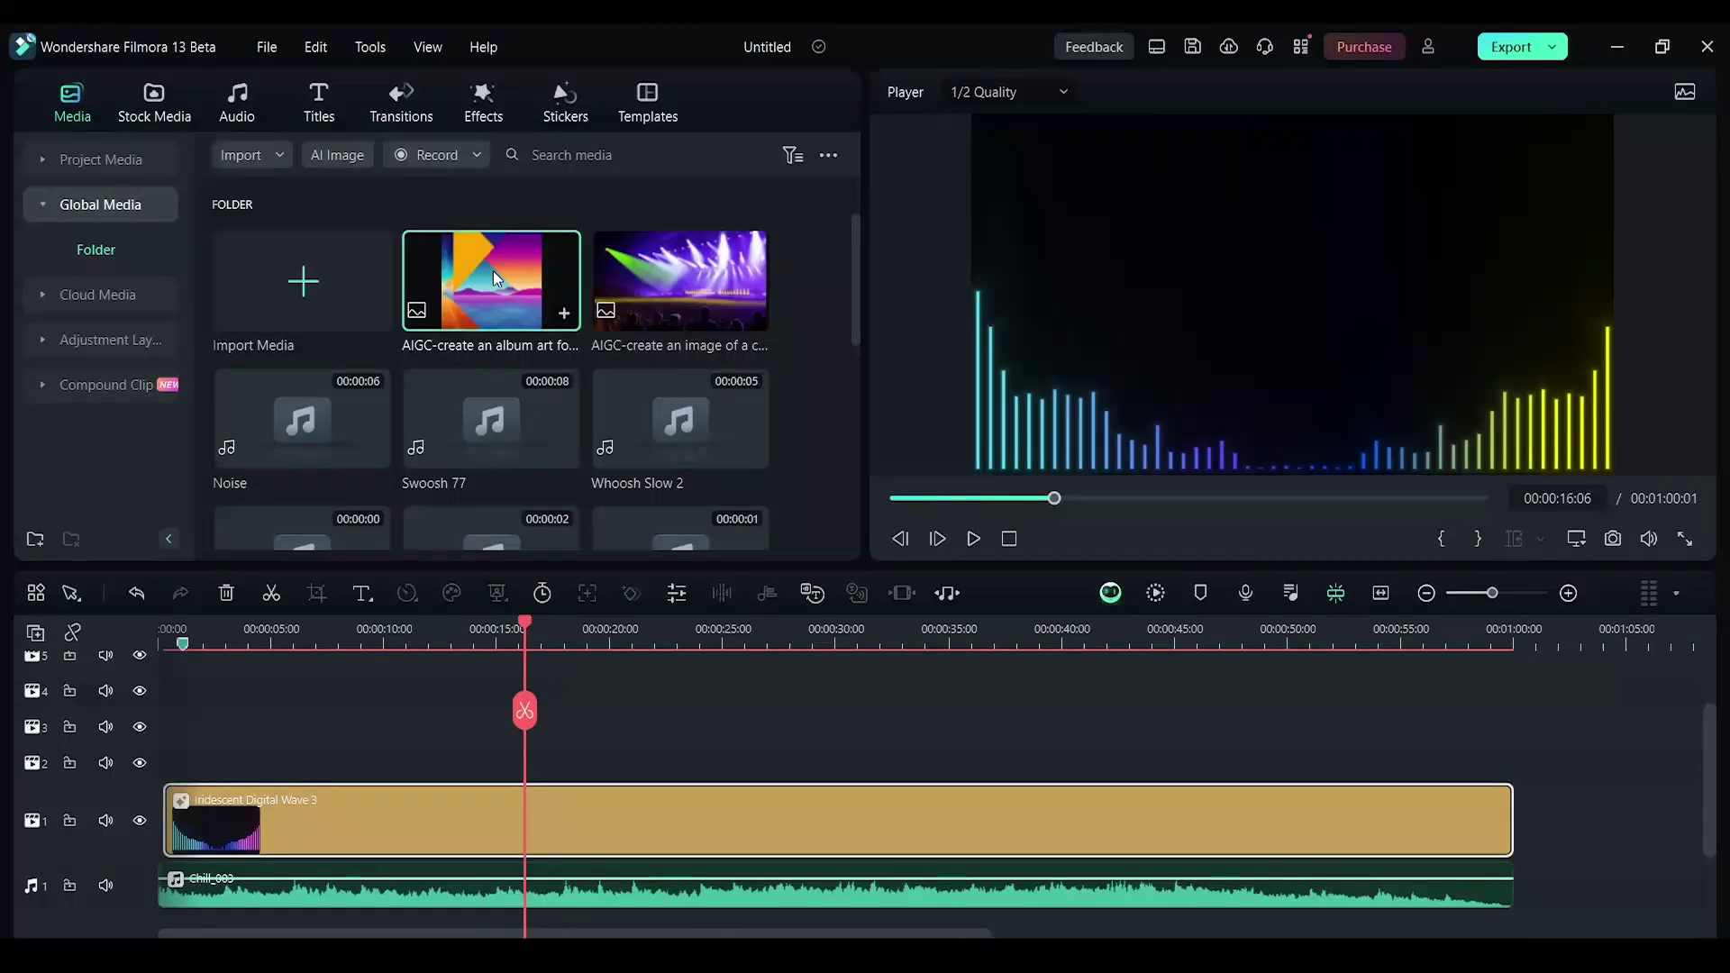
# Place the album art above the visualizer, scaled to about 45% at the top center.
pyautogui.moveTo(493, 271); pyautogui.dragTo(173, 728)
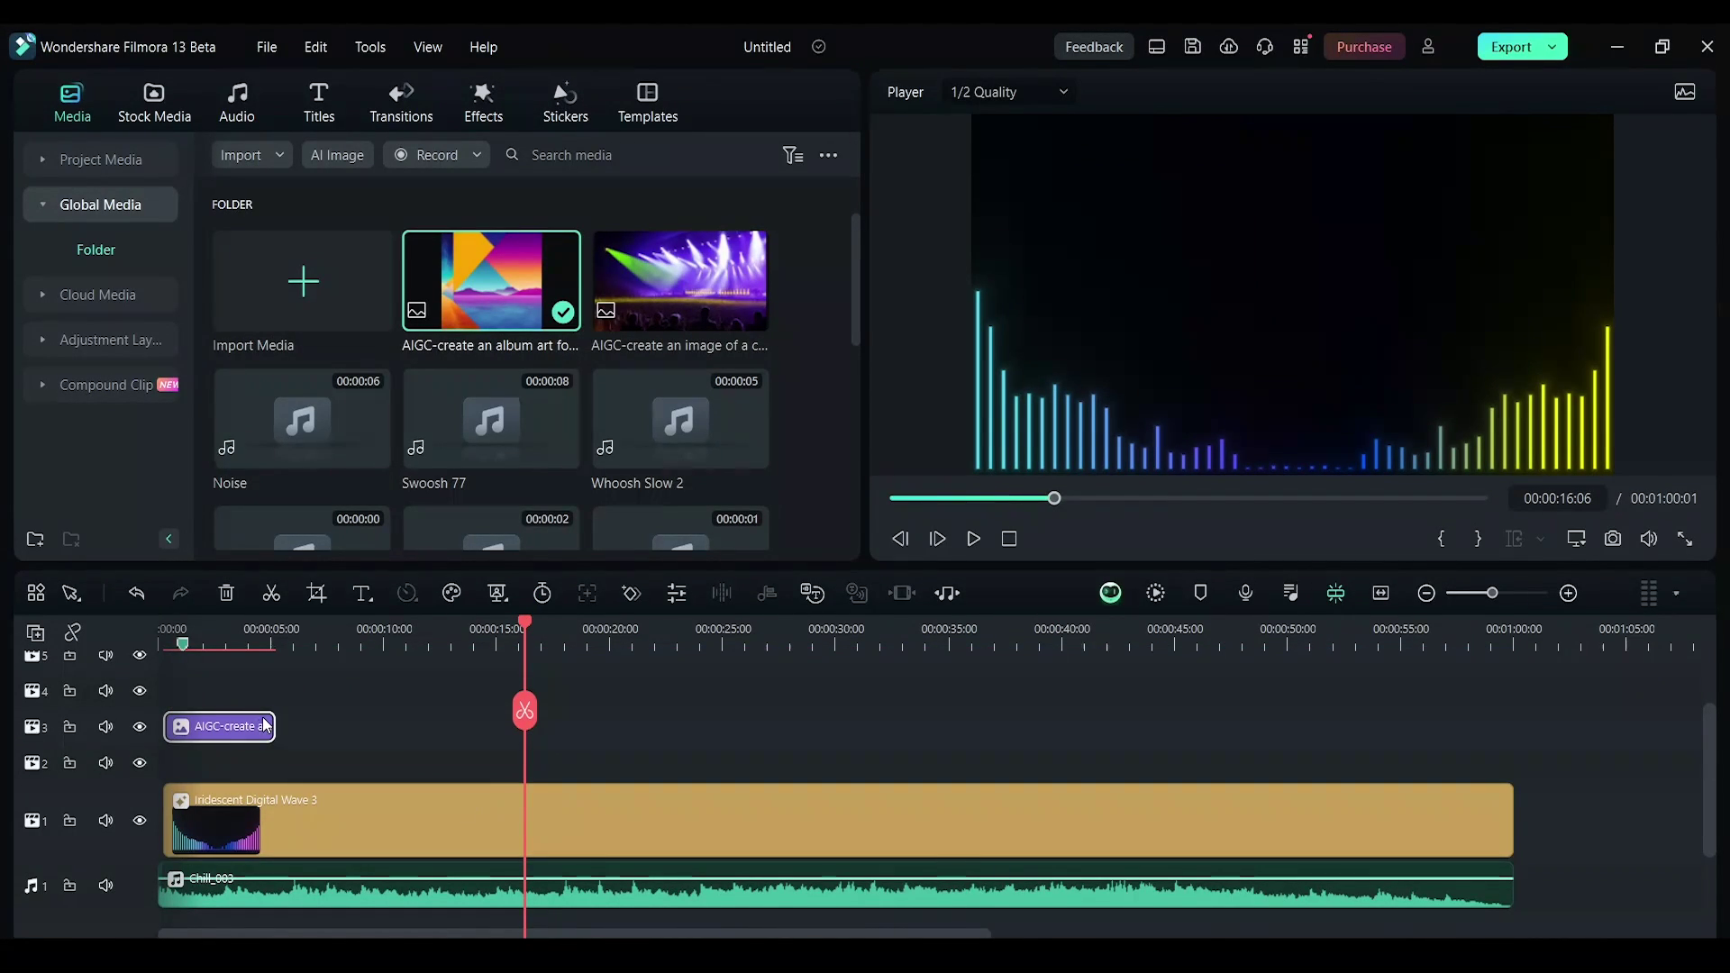
pyautogui.click(206, 632)
pyautogui.click(1242, 330)
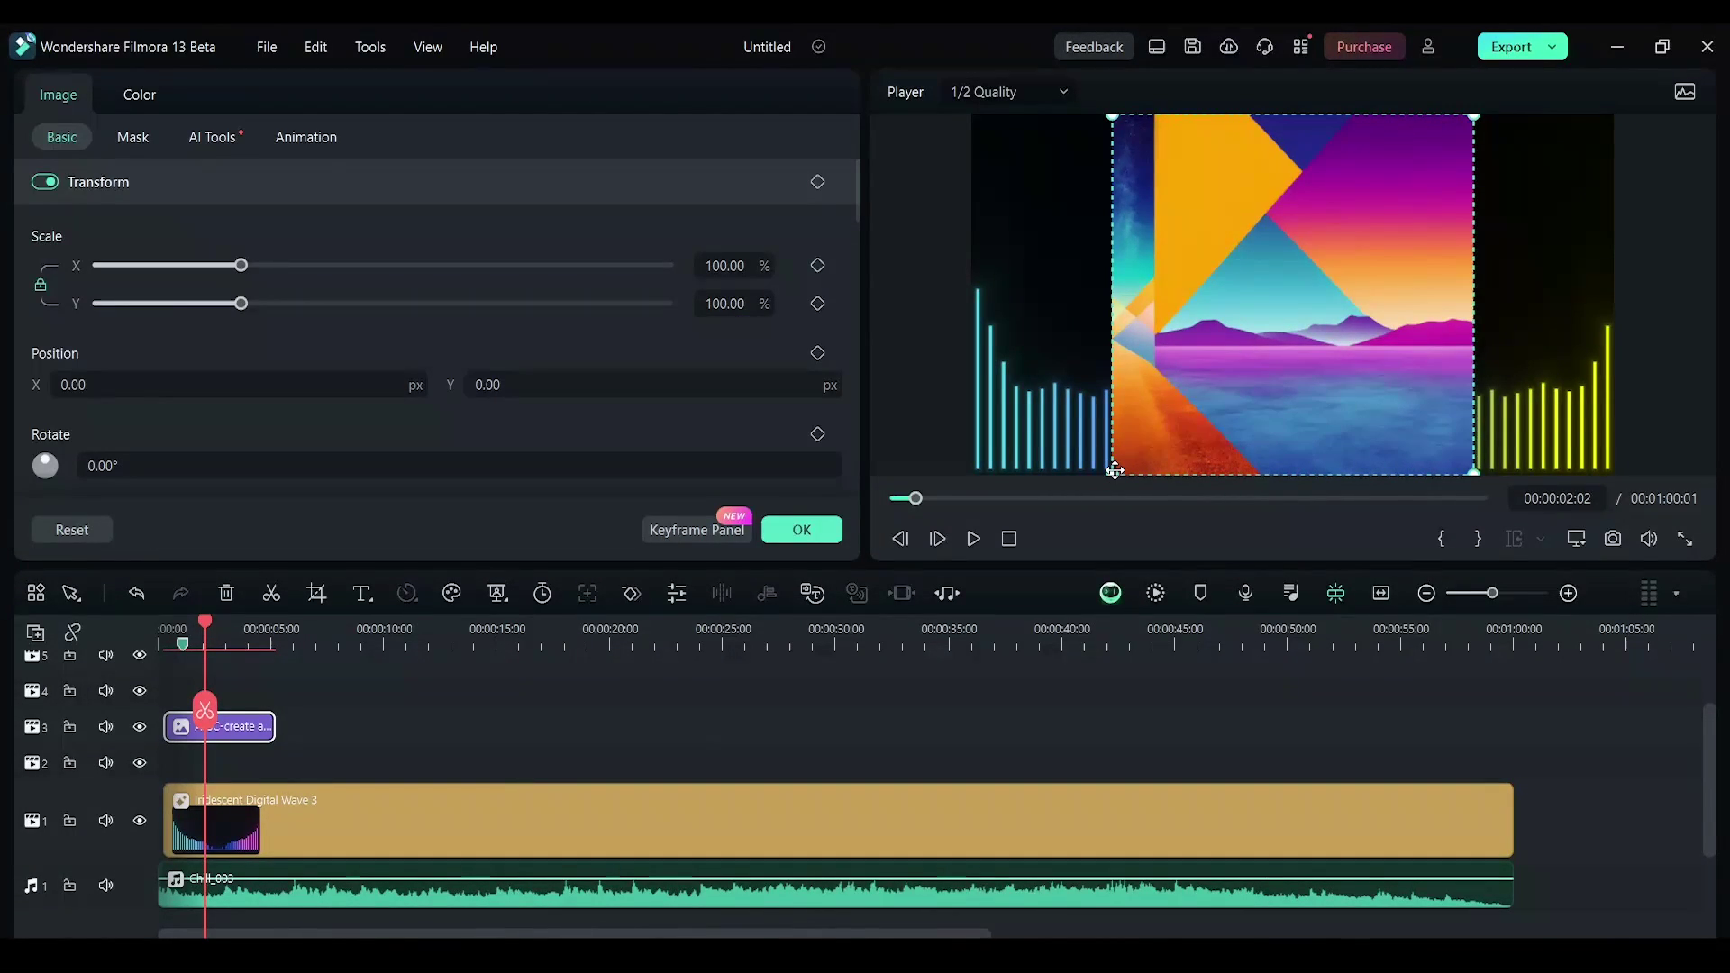
pyautogui.moveTo(1113, 471); pyautogui.dragTo(1317, 220)
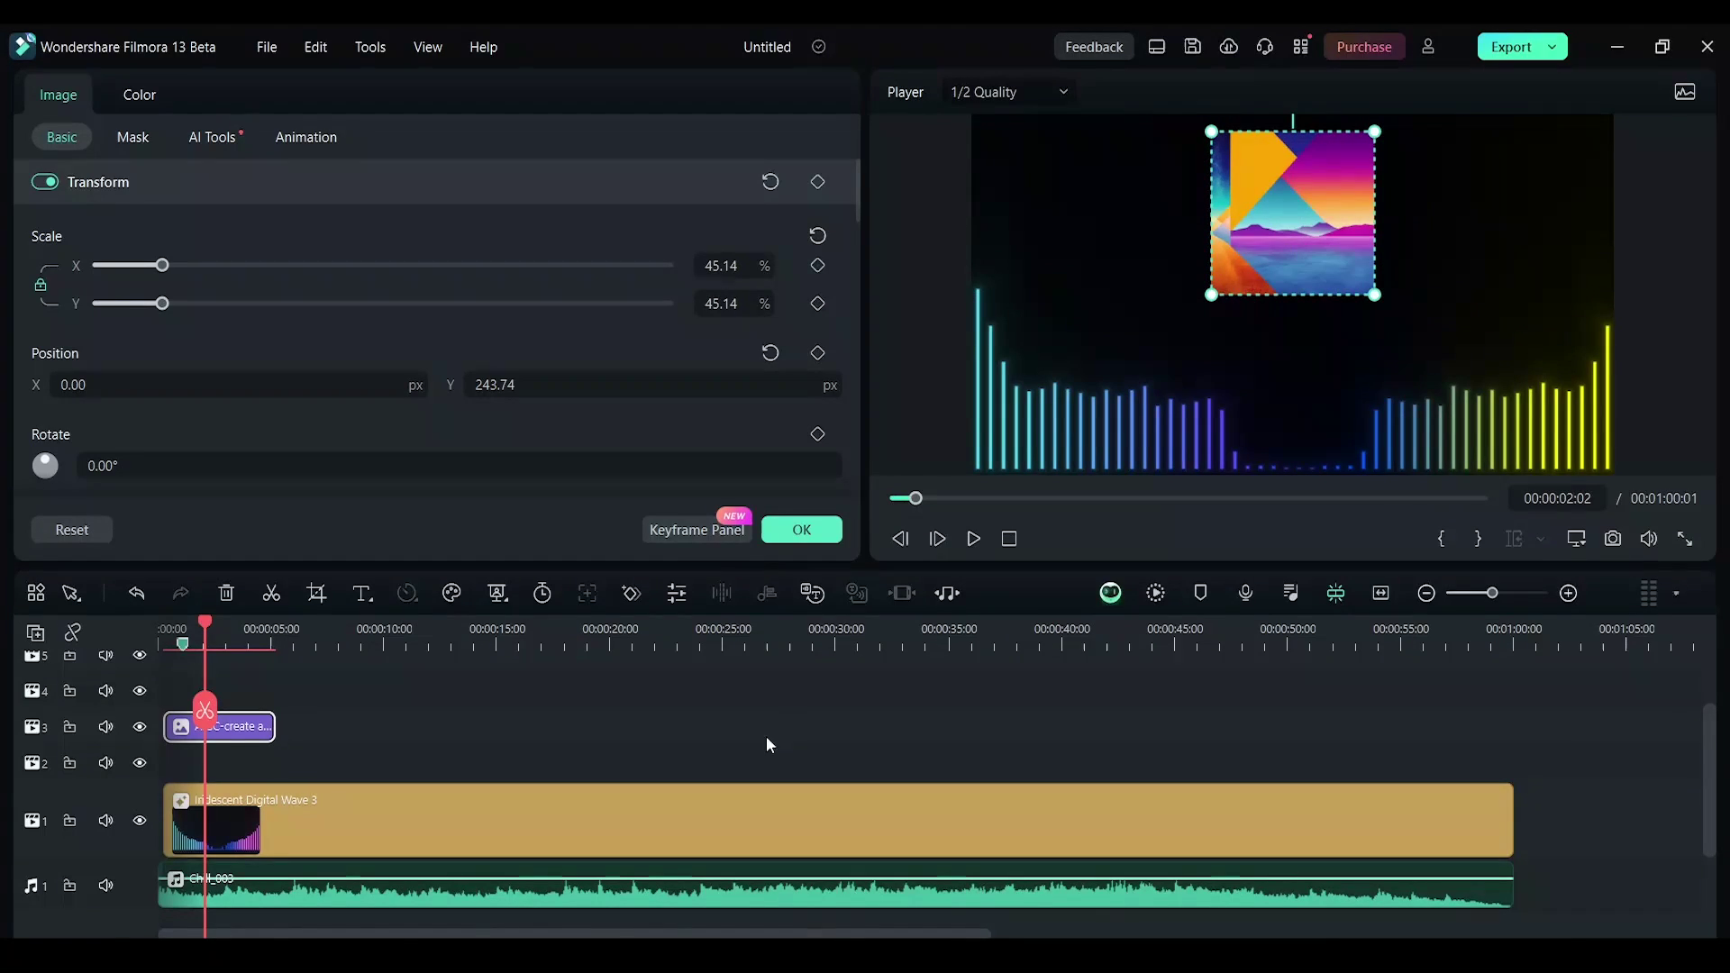
pyautogui.click(741, 762)
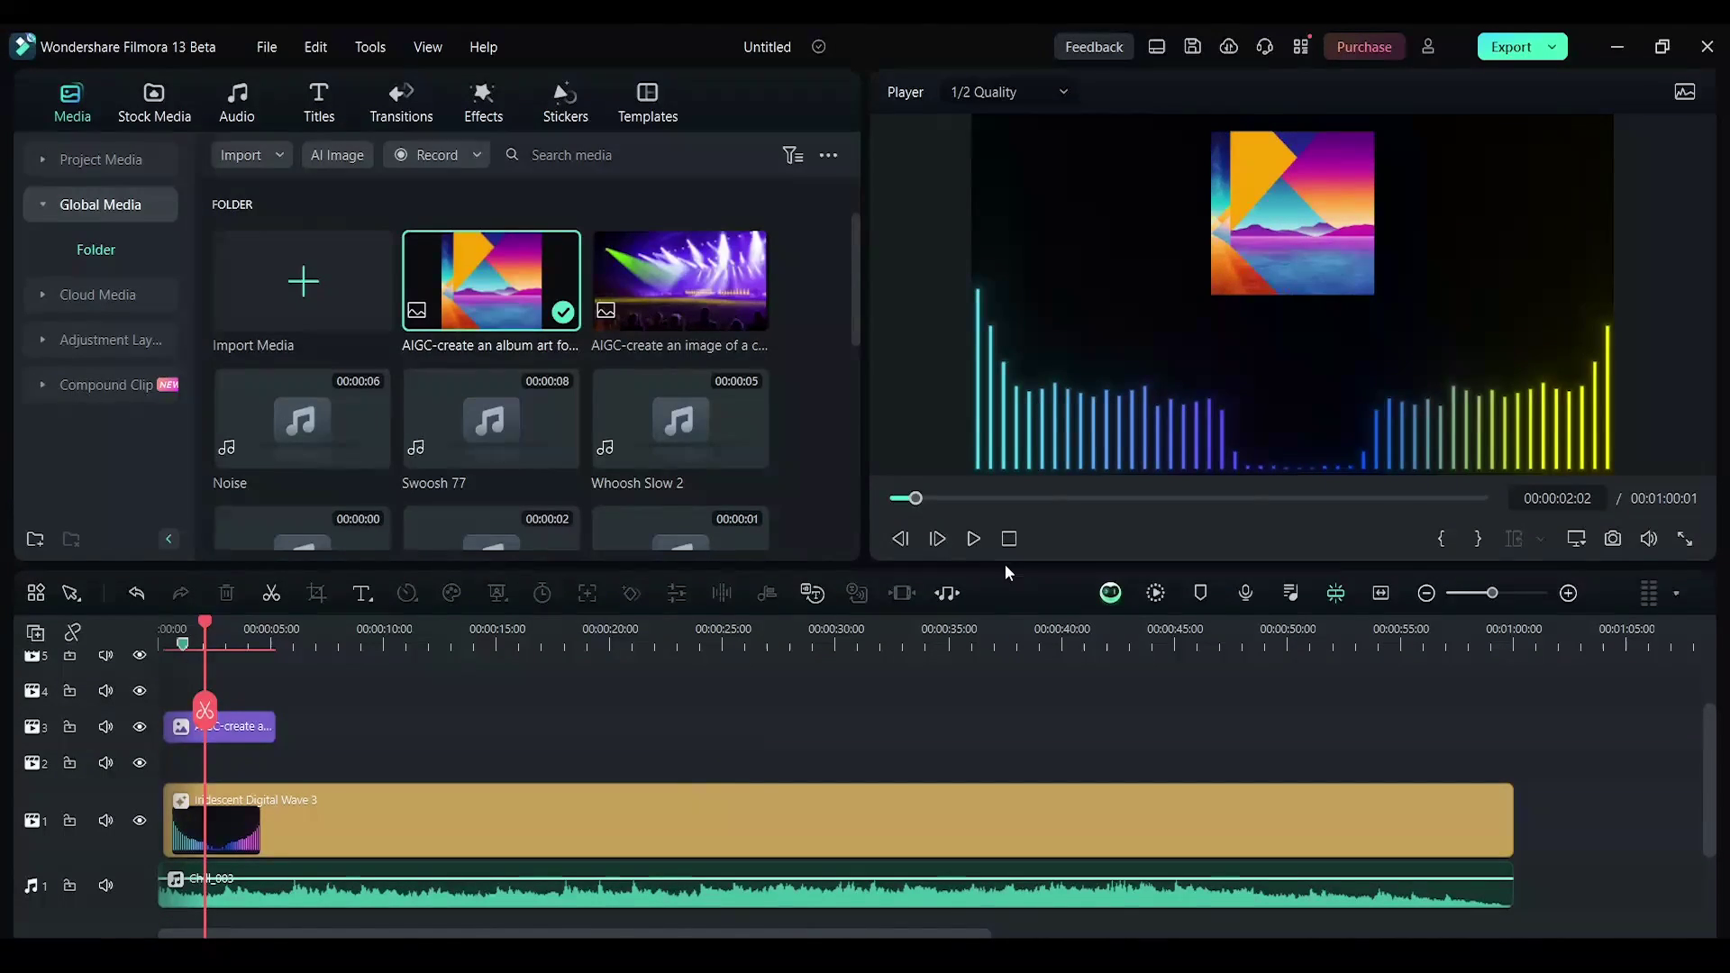
pyautogui.click(587, 841)
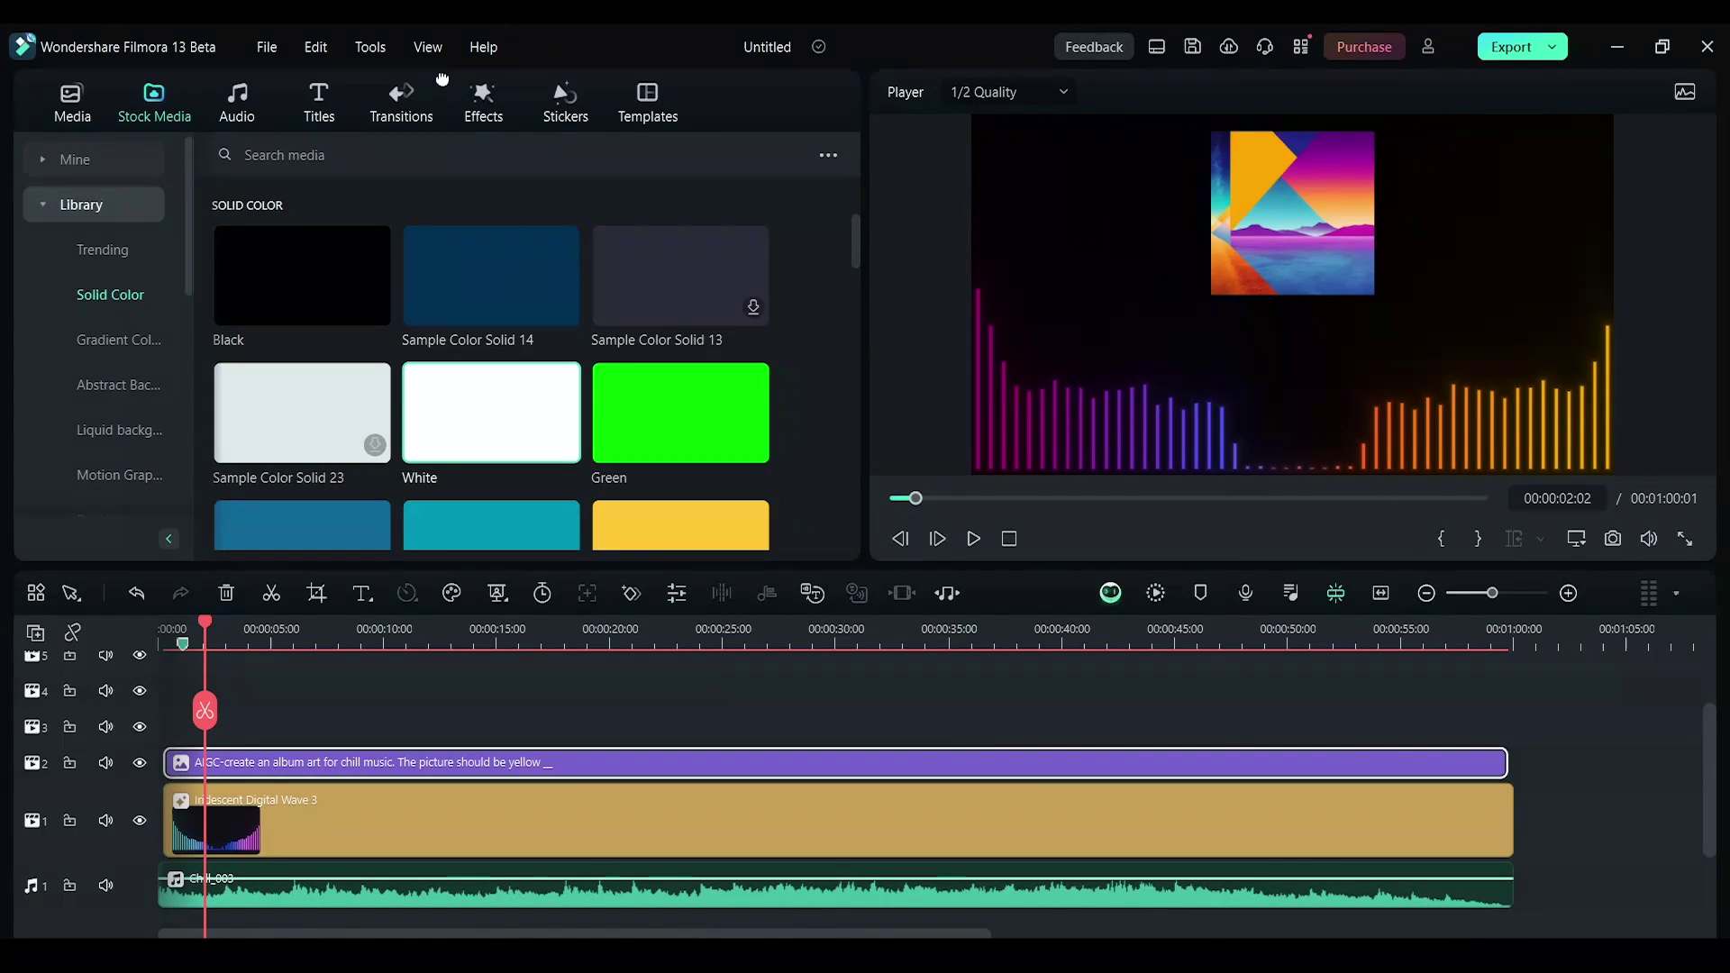
# Add the Streaming and Gaming Pack lower-third on track 3 reading 'Chill Music Stream' and preview it.
pyautogui.click(362, 593)
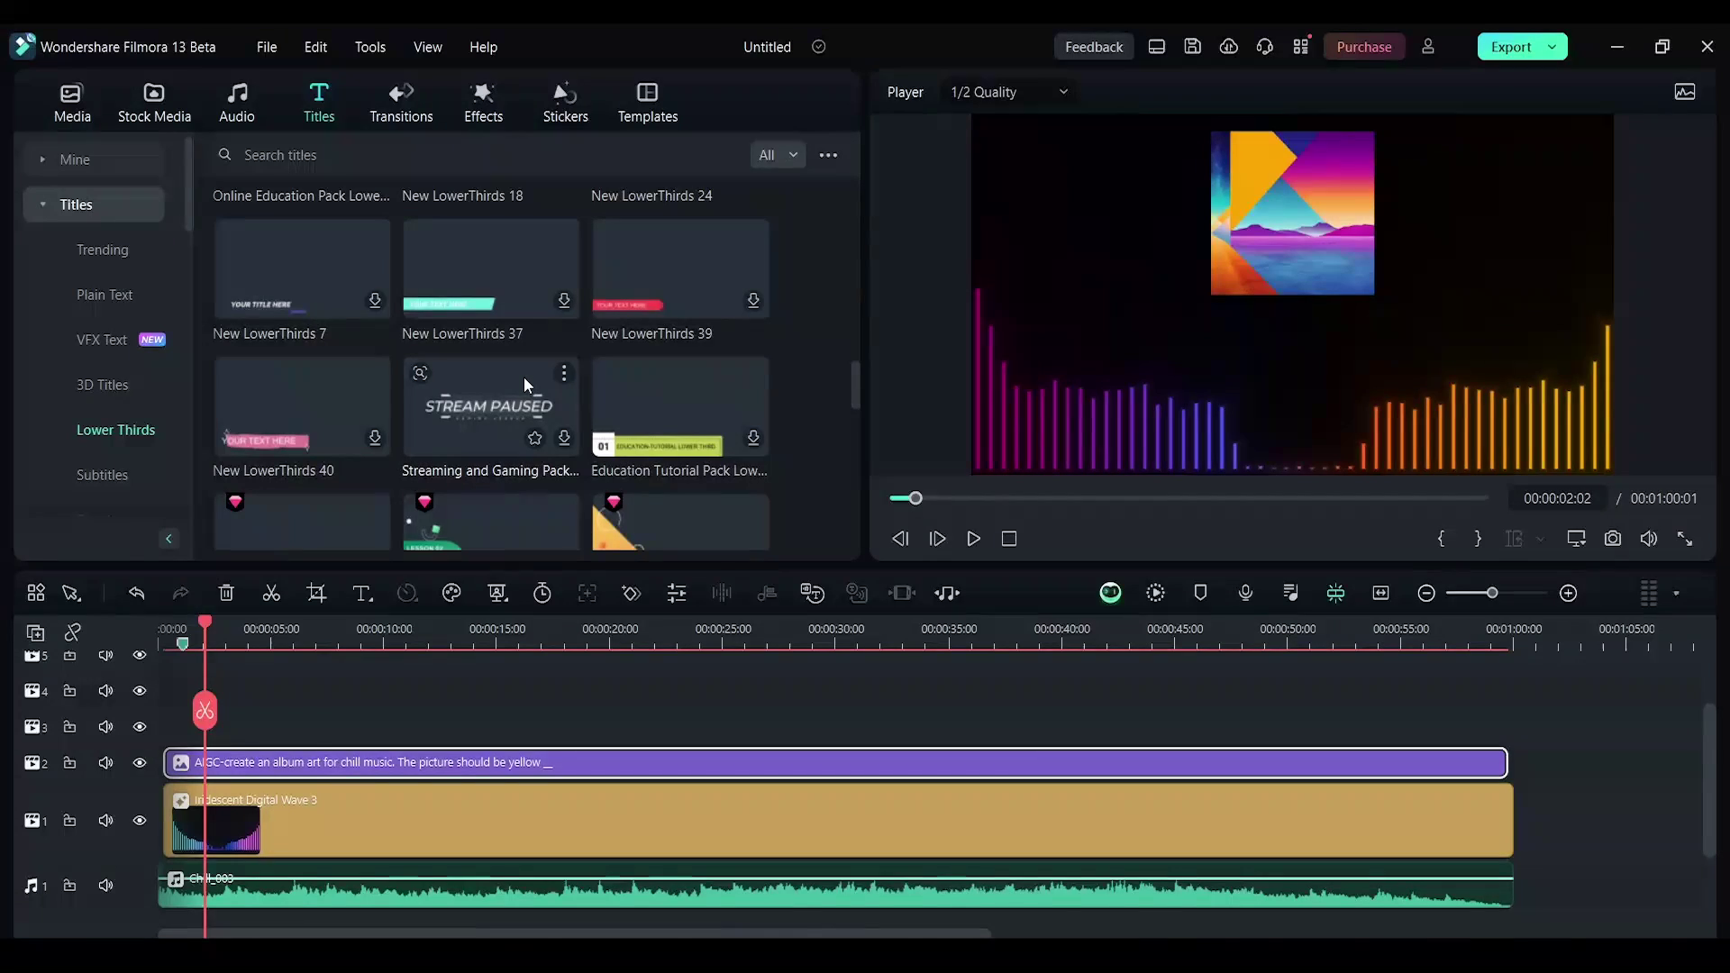
pyautogui.moveTo(523, 376); pyautogui.dragTo(166, 719)
pyautogui.doubleClick(257, 737)
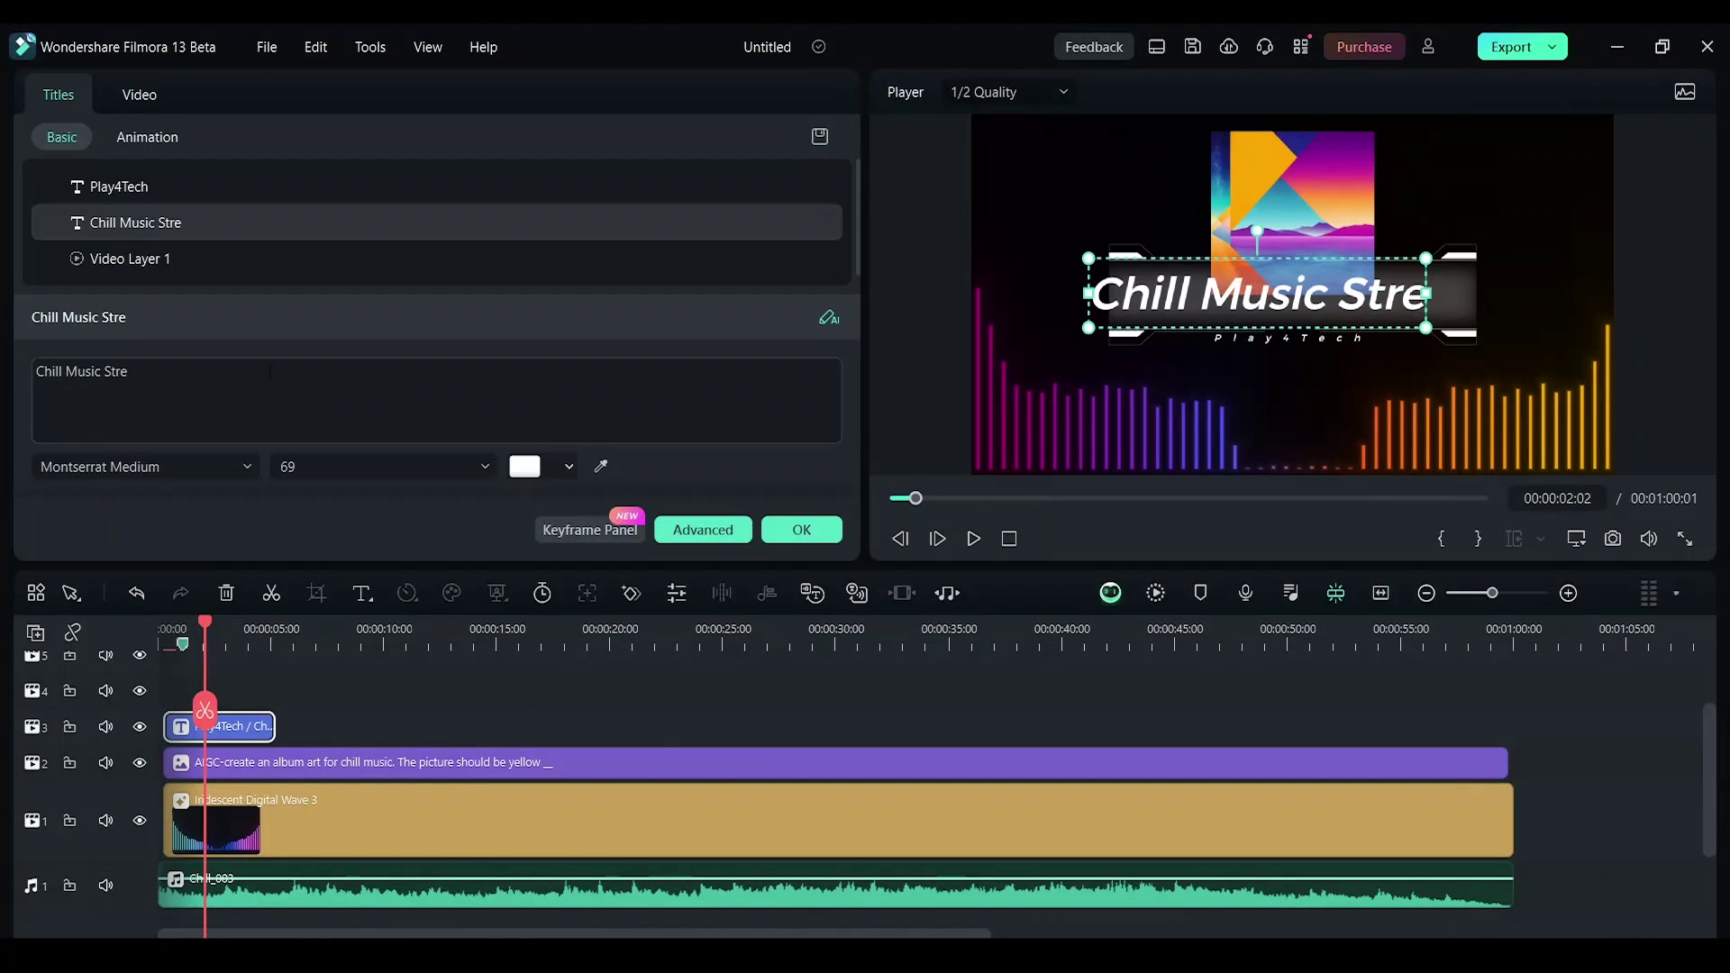
pyautogui.write('am')
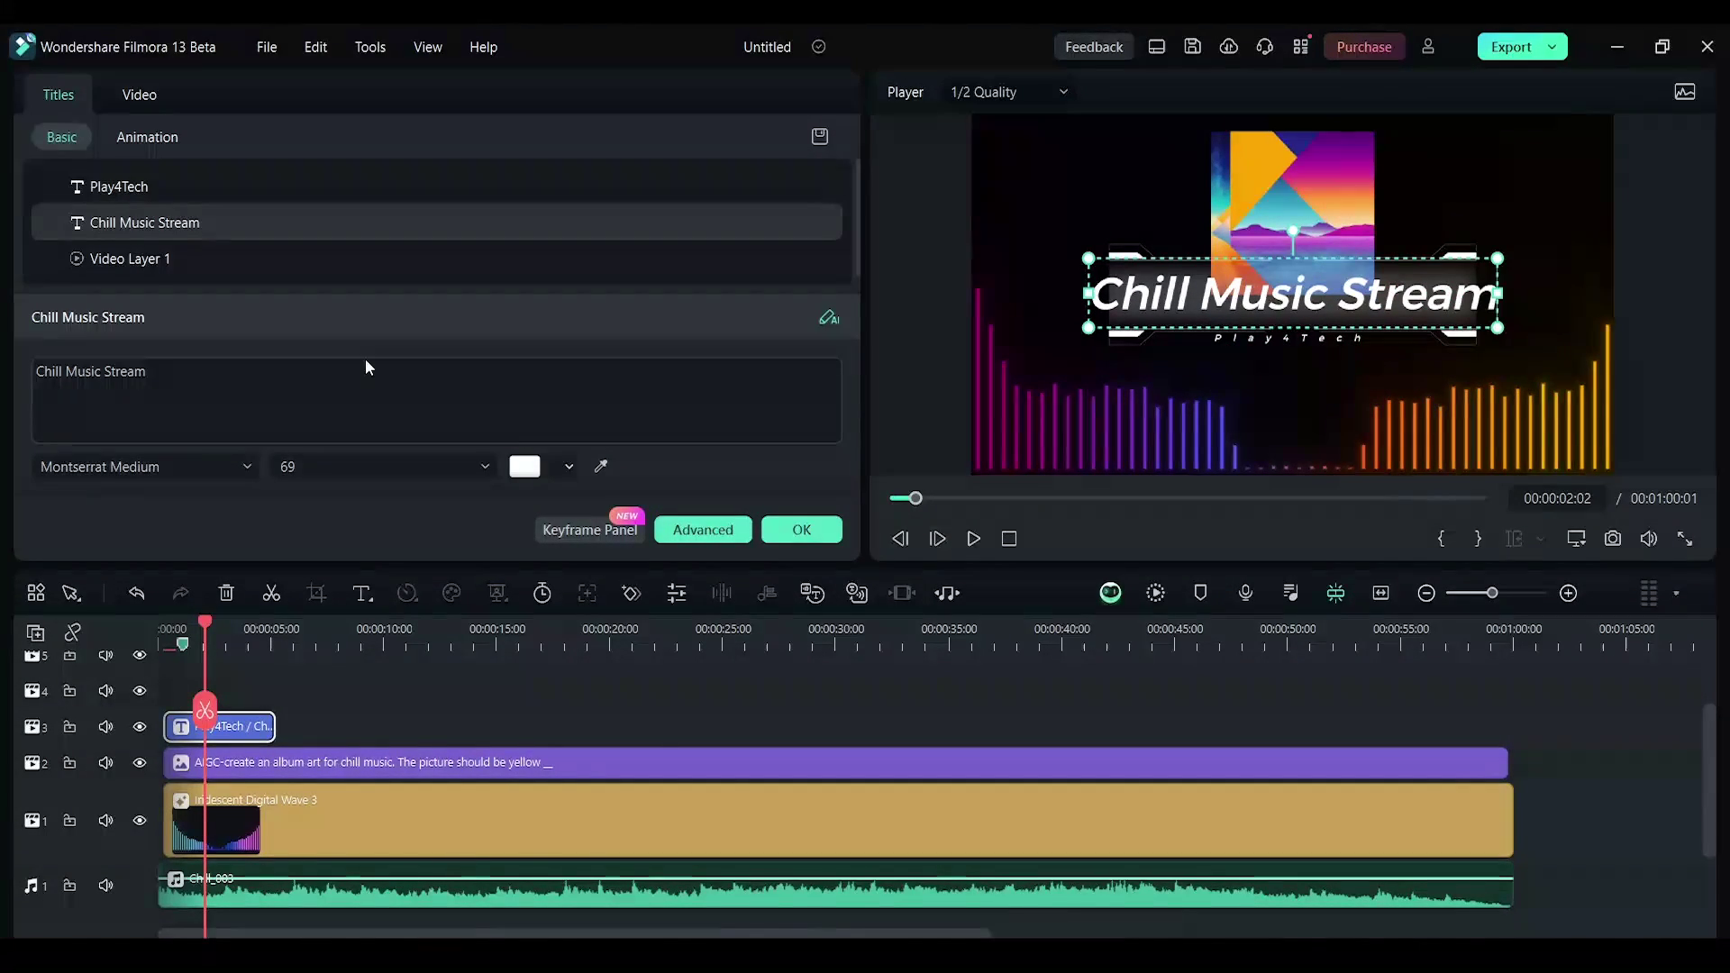
pyautogui.click(802, 529)
pyautogui.press('space')
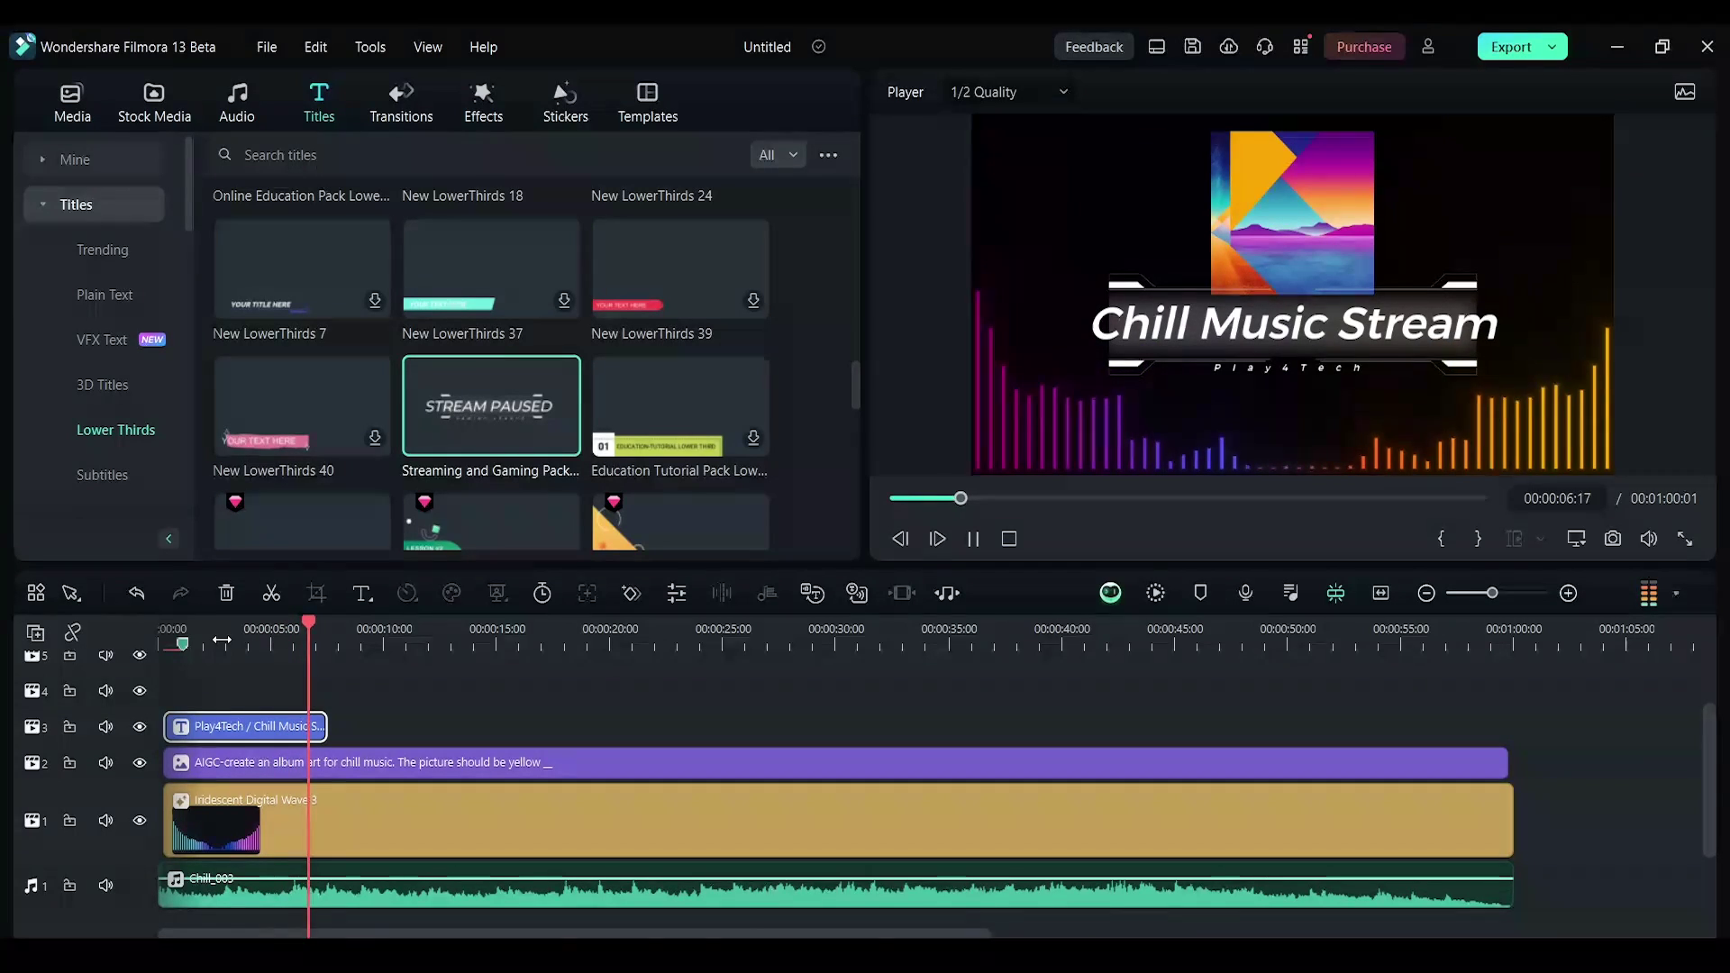
pyautogui.click(299, 640)
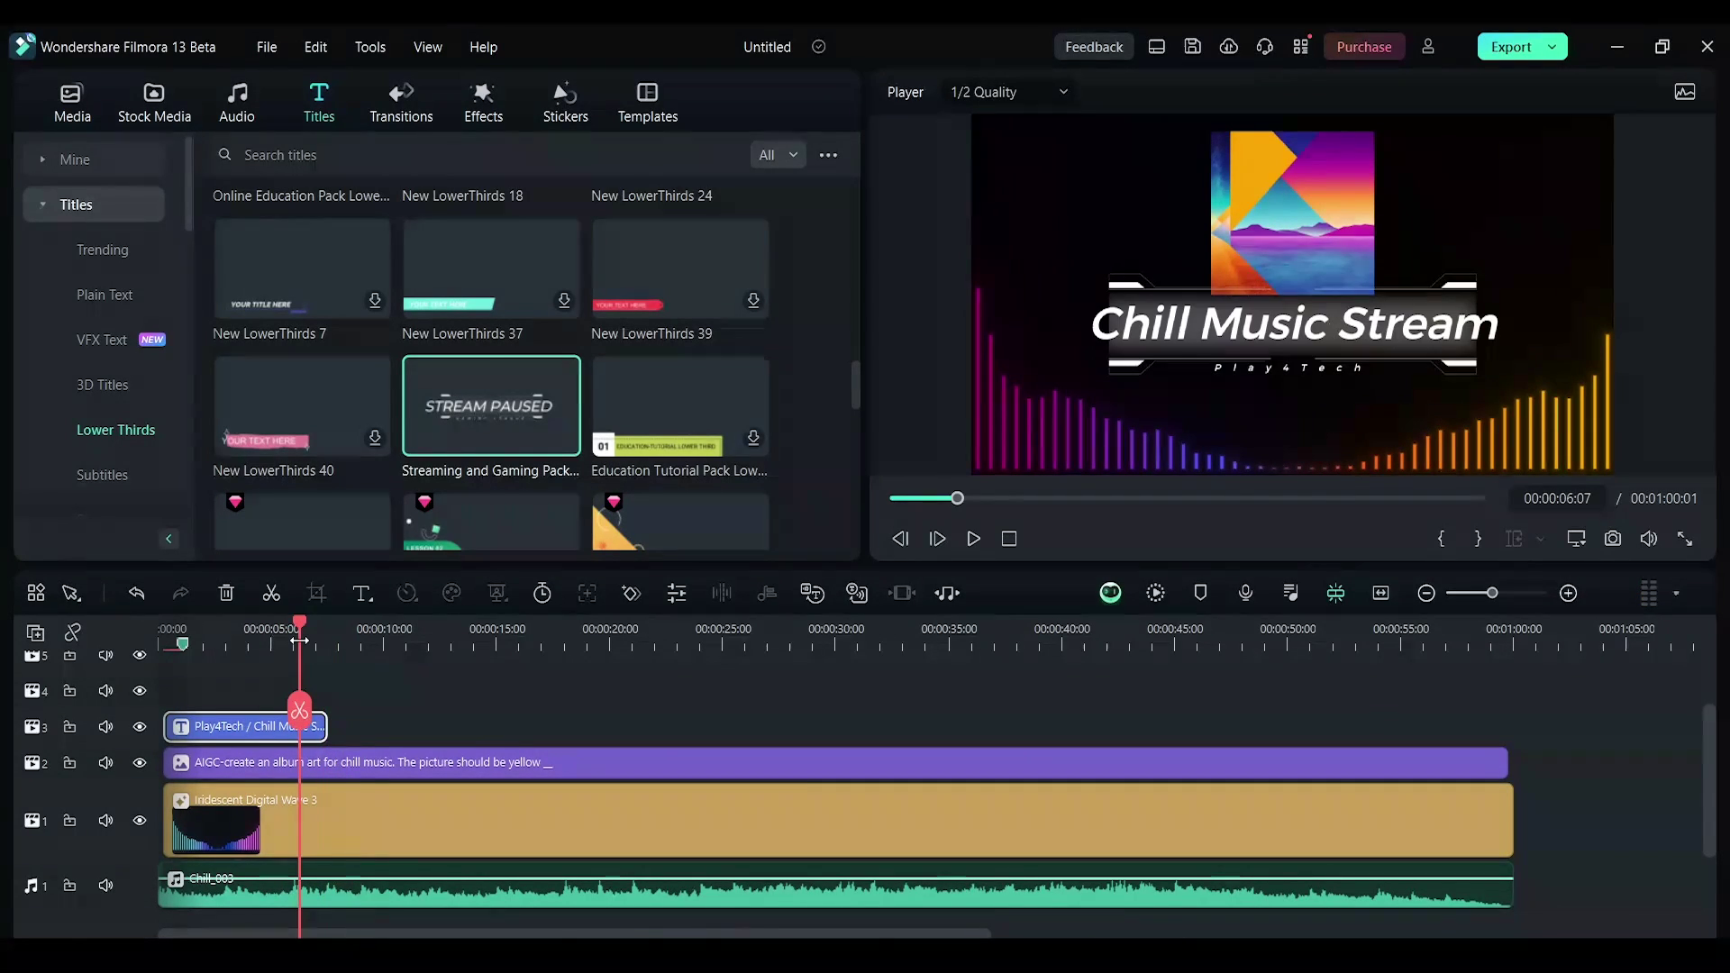